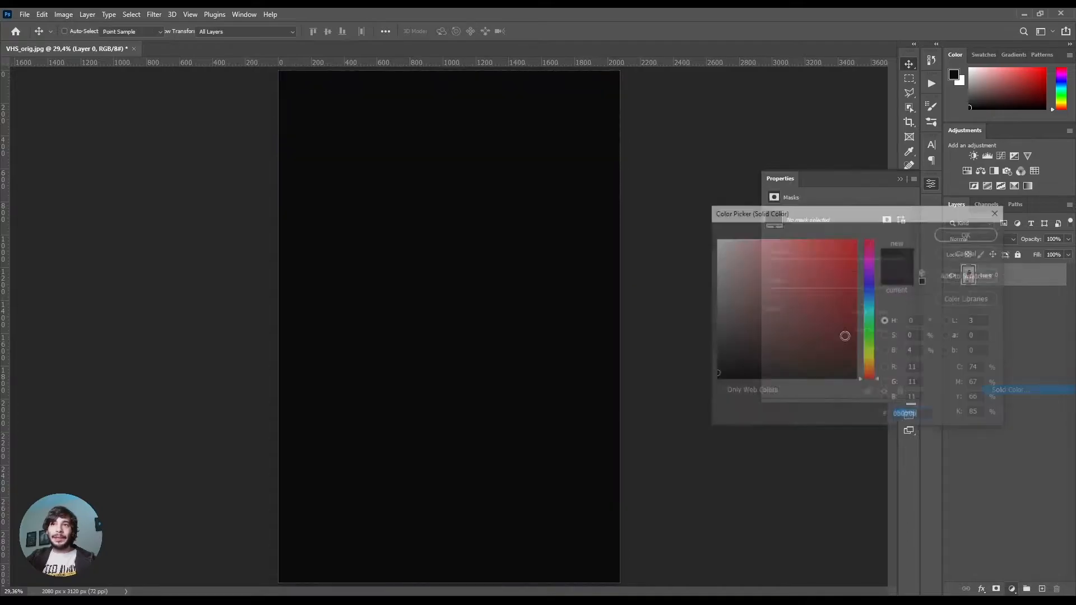
Step: Try a dark grey Solid Color fill layer over the photo, changing its blend mode to turn the image black and white
{"action": "left_click", "coordinate": [723, 337]}
{"action": "left_click", "coordinate": [953, 236]}
{"action": "left_click", "coordinate": [952, 240]}
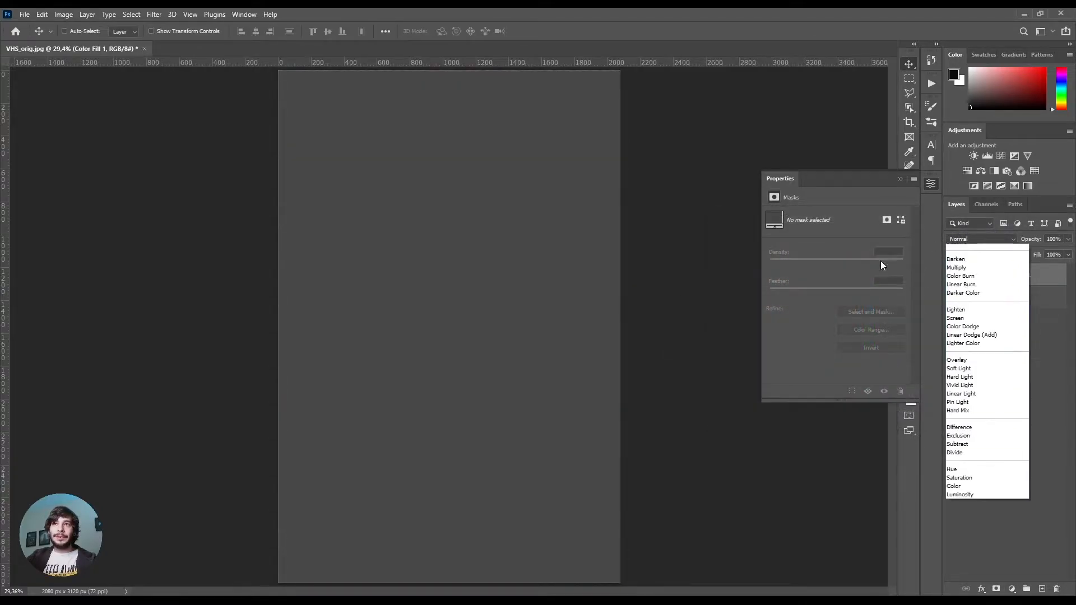
{"action": "left_click", "coordinate": [956, 500]}
{"action": "left_click", "coordinate": [977, 439]}
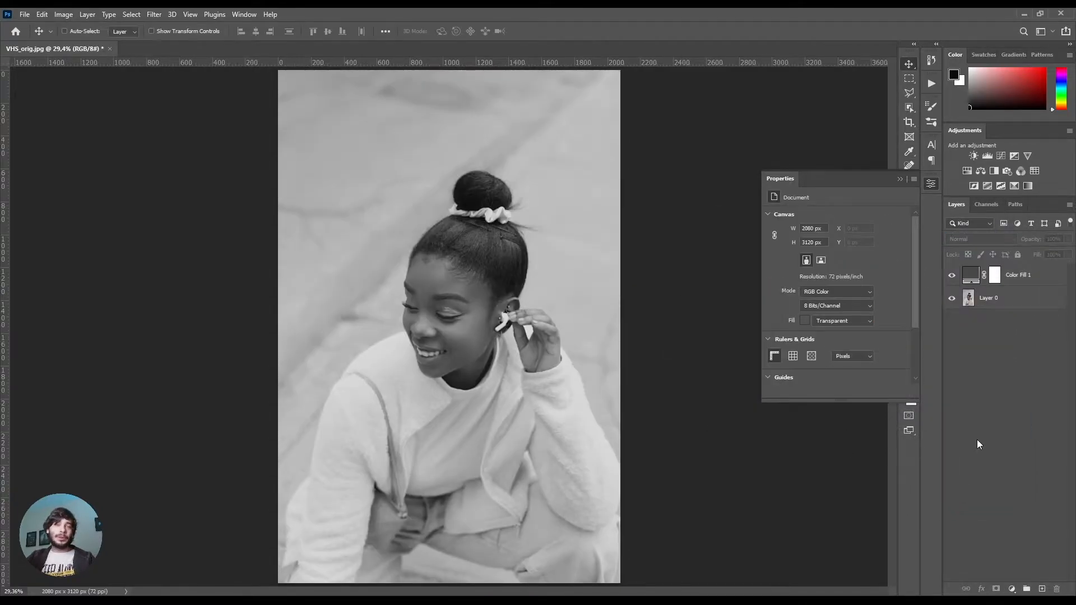
Step: Delete the Color Fill 1 layer
{"action": "left_click", "coordinate": [931, 184]}
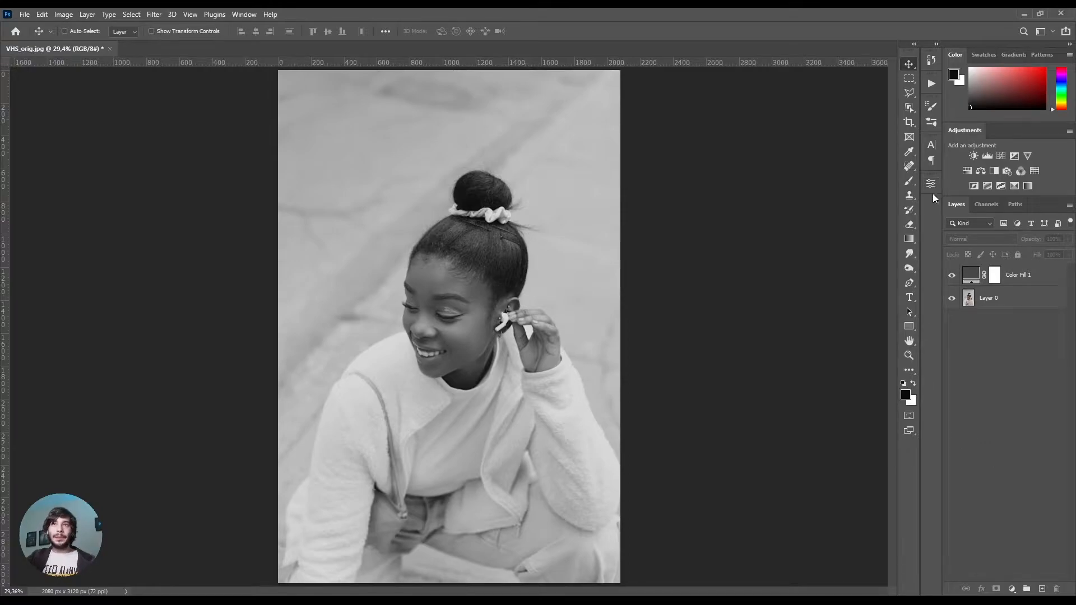
{"action": "left_click", "coordinate": [1040, 281]}
{"action": "key", "text": "Delete"}
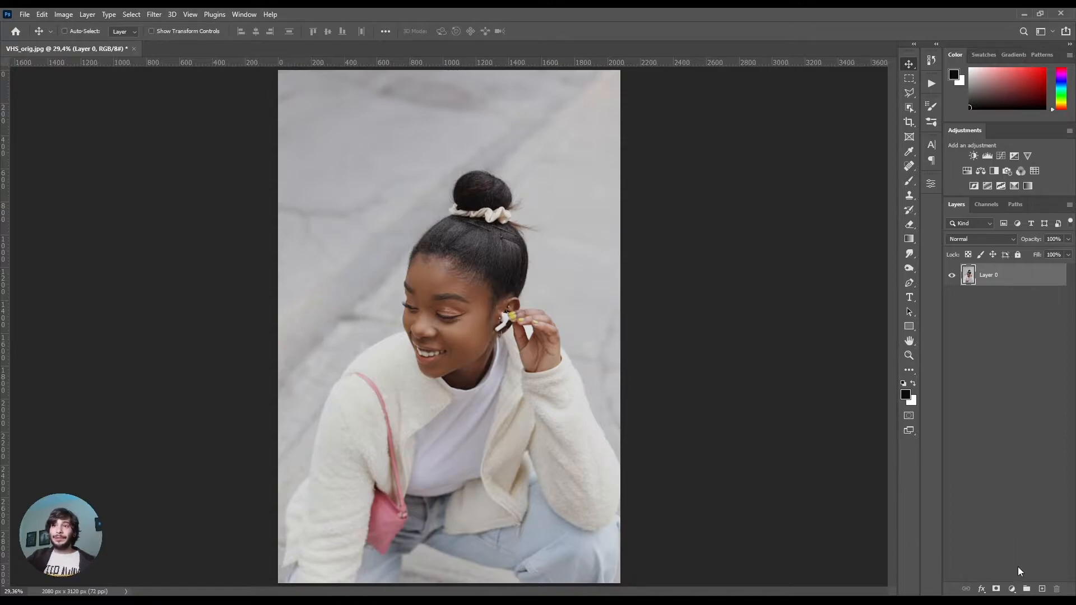
Step: Add a Black & White adjustment layer above Layer 0
{"action": "left_click", "coordinate": [1012, 589]}
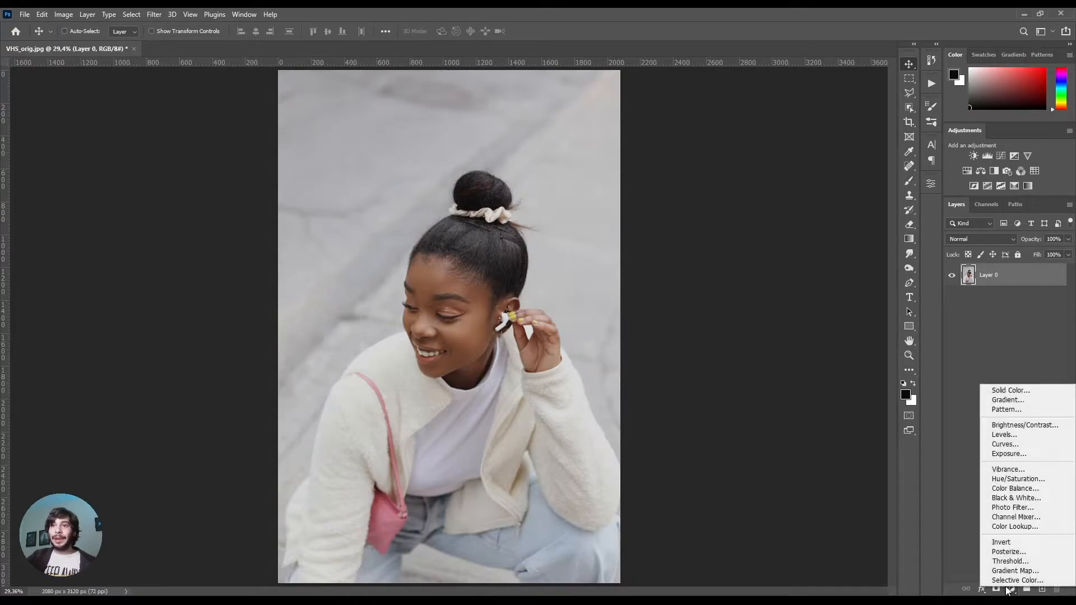
{"action": "left_click", "coordinate": [1007, 498]}
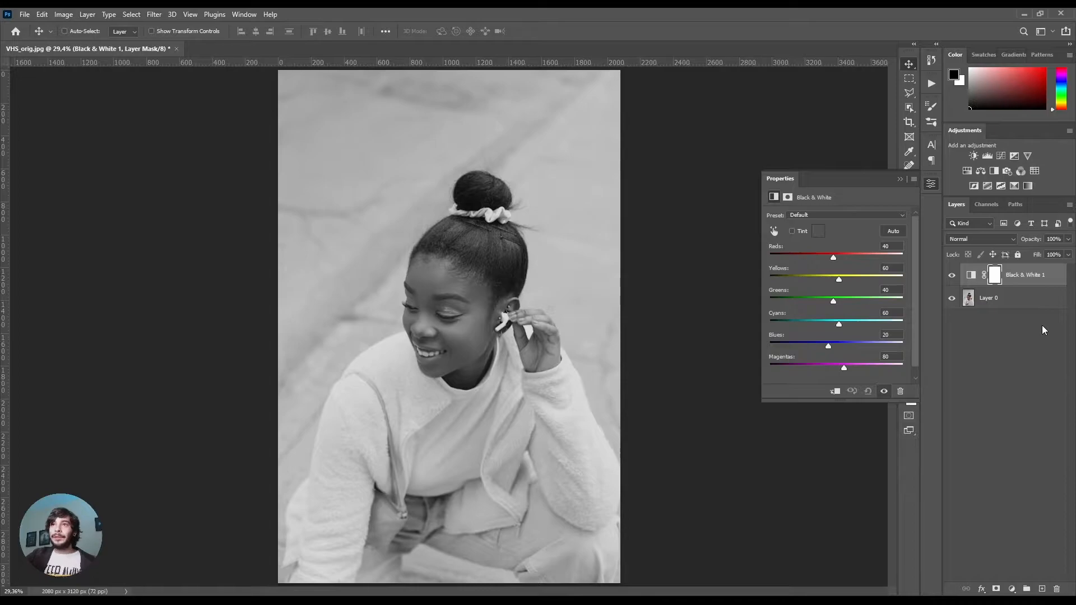
{"action": "left_click", "coordinate": [1022, 277]}
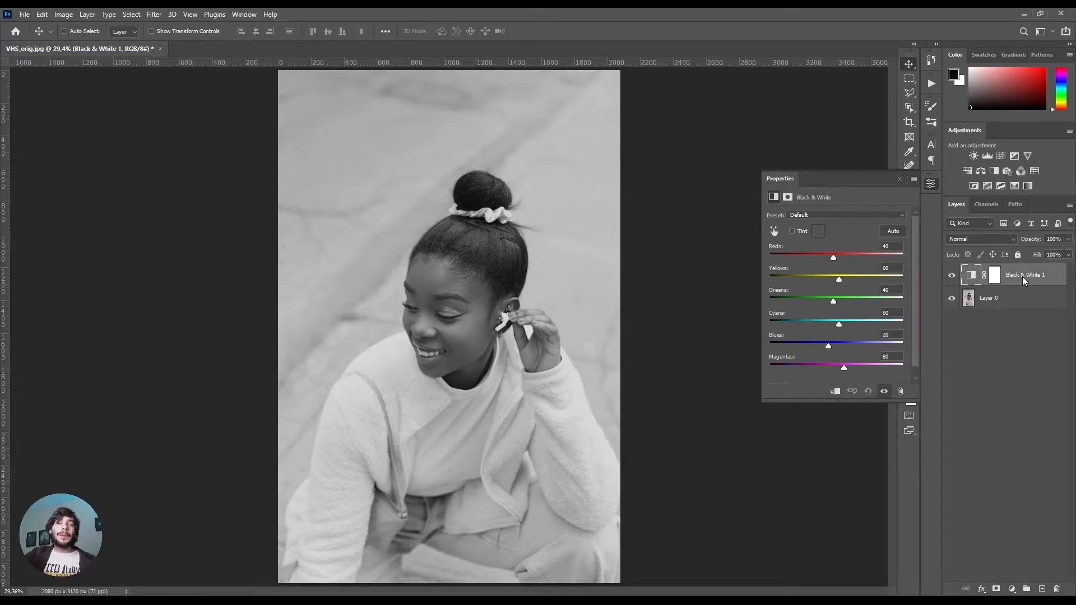
{"action": "left_click", "coordinate": [931, 184]}
Step: Hide the Black & White 1 layer and try the High Pass filter on Layer 0 with a 3.5 pixel radius, without applying it
{"action": "left_click", "coordinate": [952, 275]}
{"action": "left_click", "coordinate": [995, 303]}
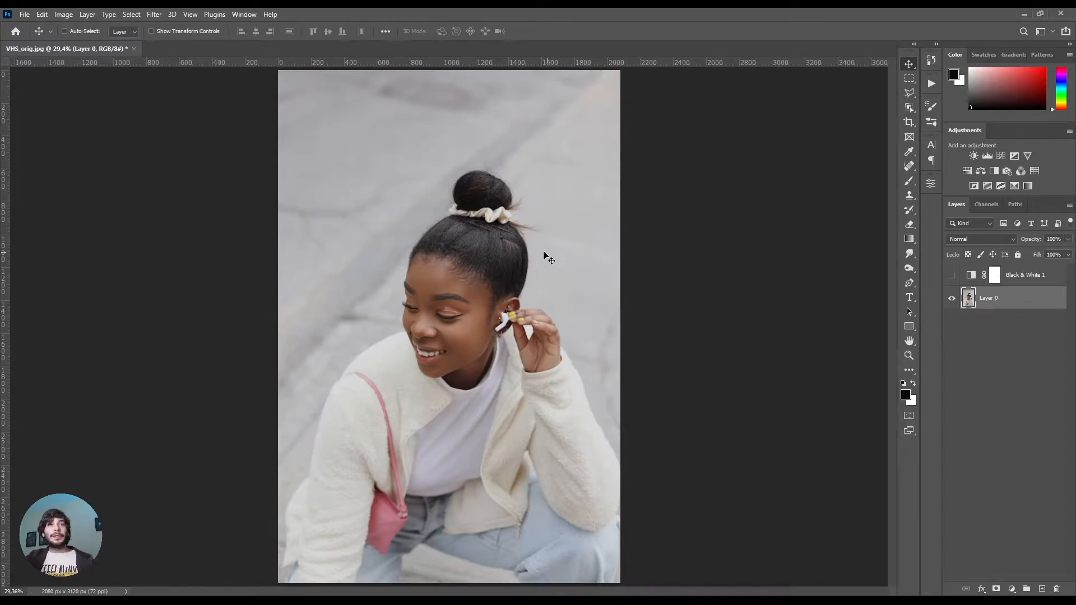
{"action": "left_click", "coordinate": [154, 14]}
{"action": "mouse_move", "coordinate": [255, 258]}
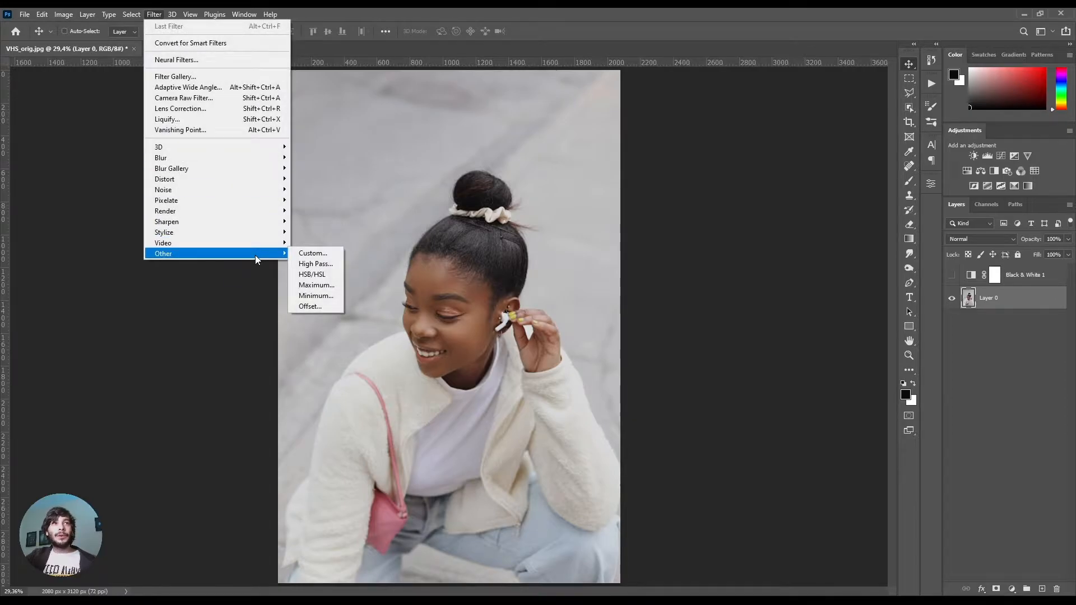
{"action": "left_click", "coordinate": [321, 265]}
{"action": "left_click_drag", "start_coordinate": [527, 134], "coordinate": [679, 174]}
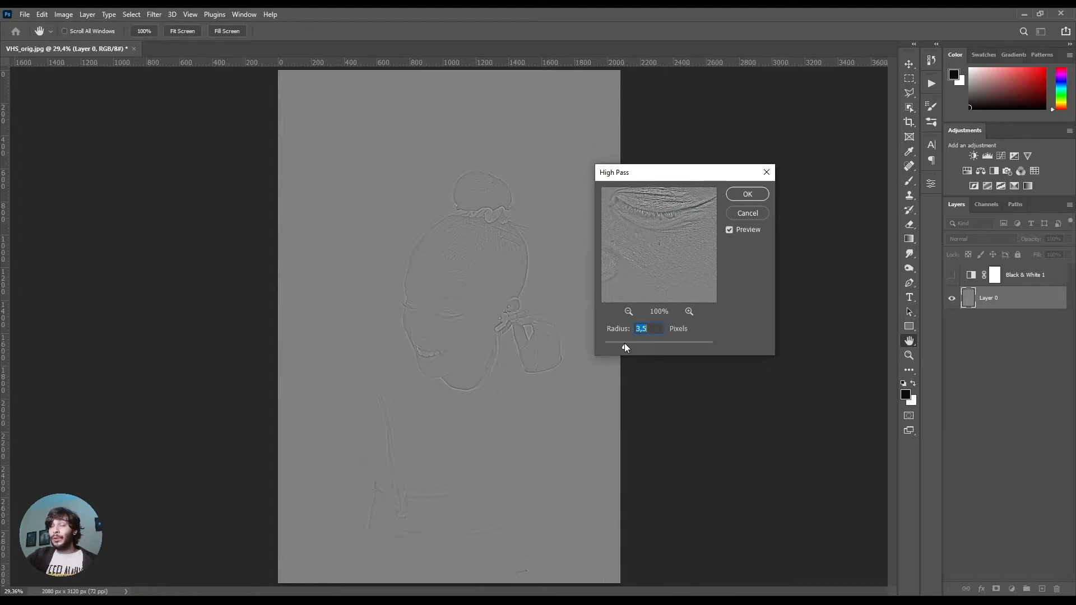
{"action": "left_click", "coordinate": [749, 213]}
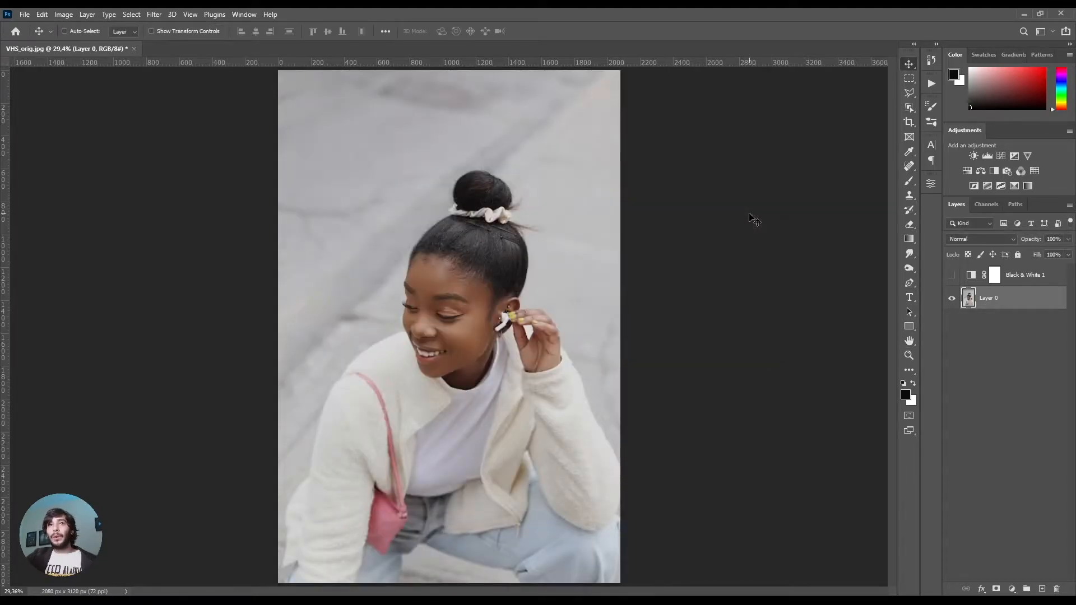
Step: Try the Unsharp Mask filter on Layer 0, then cancel it
{"action": "left_click", "coordinate": [155, 15]}
{"action": "mouse_move", "coordinate": [224, 221]}
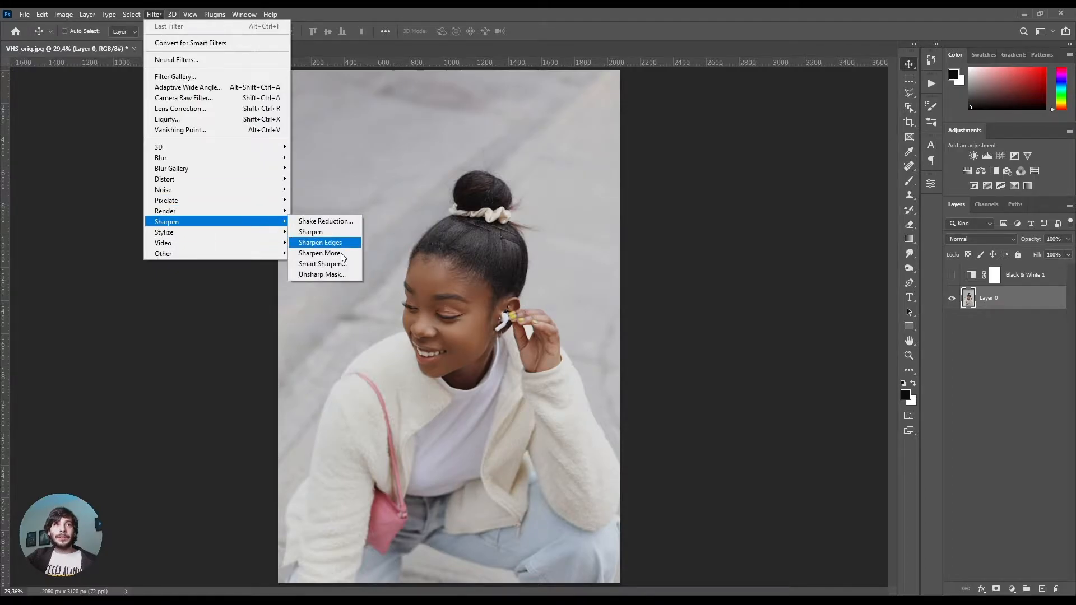
{"action": "left_click", "coordinate": [320, 270]}
{"action": "left_click_drag", "start_coordinate": [480, 111], "coordinate": [661, 160]}
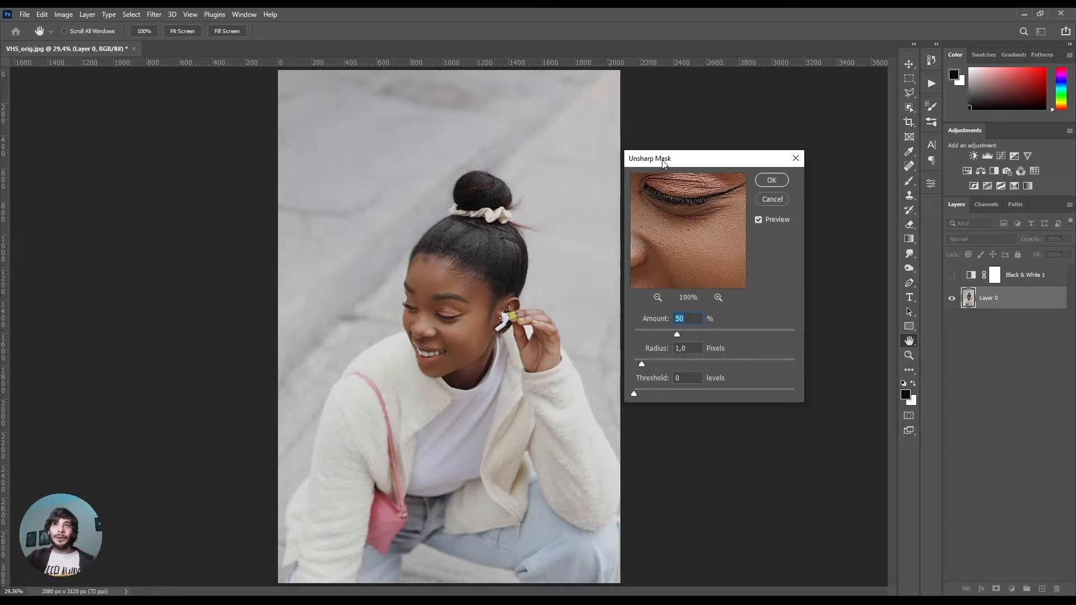
{"action": "left_click", "coordinate": [772, 199]}
Step: Show the Black & White 1 layer again, open its settings and compare the photo with and without it
{"action": "left_click", "coordinate": [952, 275]}
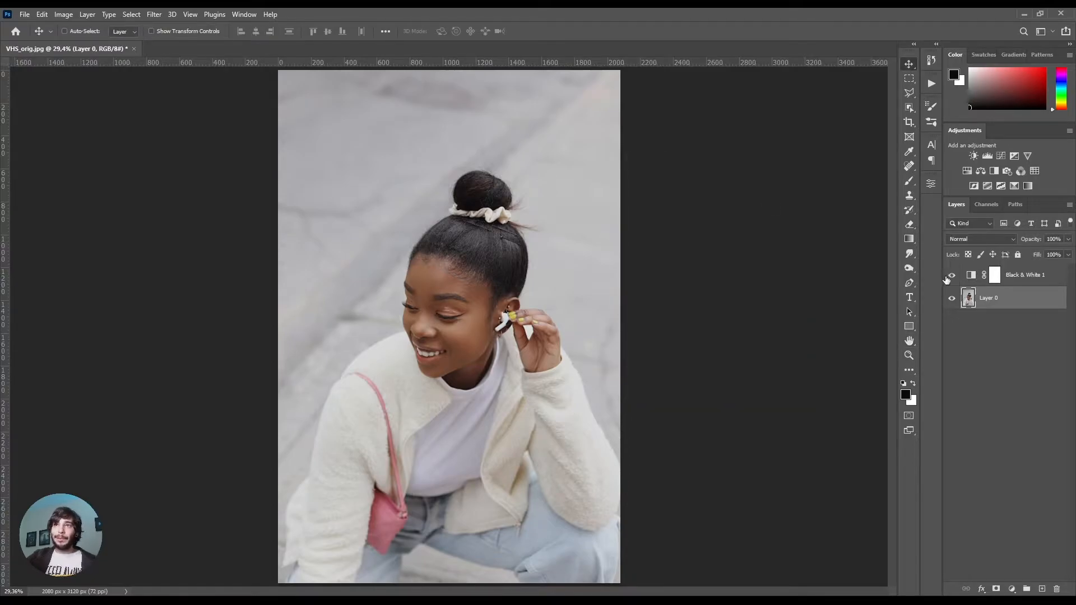
{"action": "left_click", "coordinate": [1044, 274]}
{"action": "left_click", "coordinate": [928, 184]}
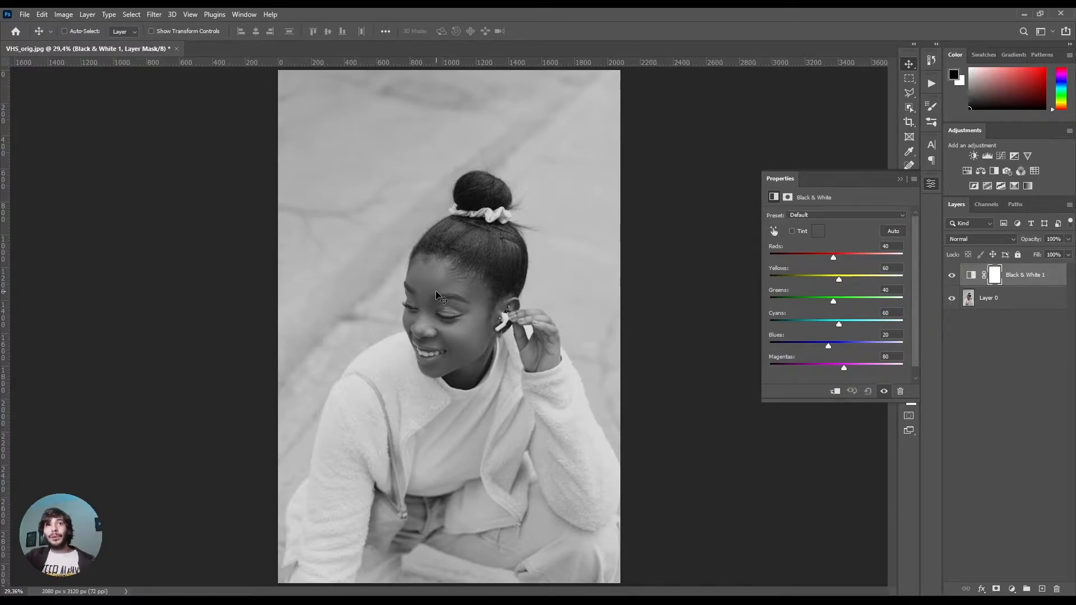
{"action": "left_click", "coordinate": [952, 276]}
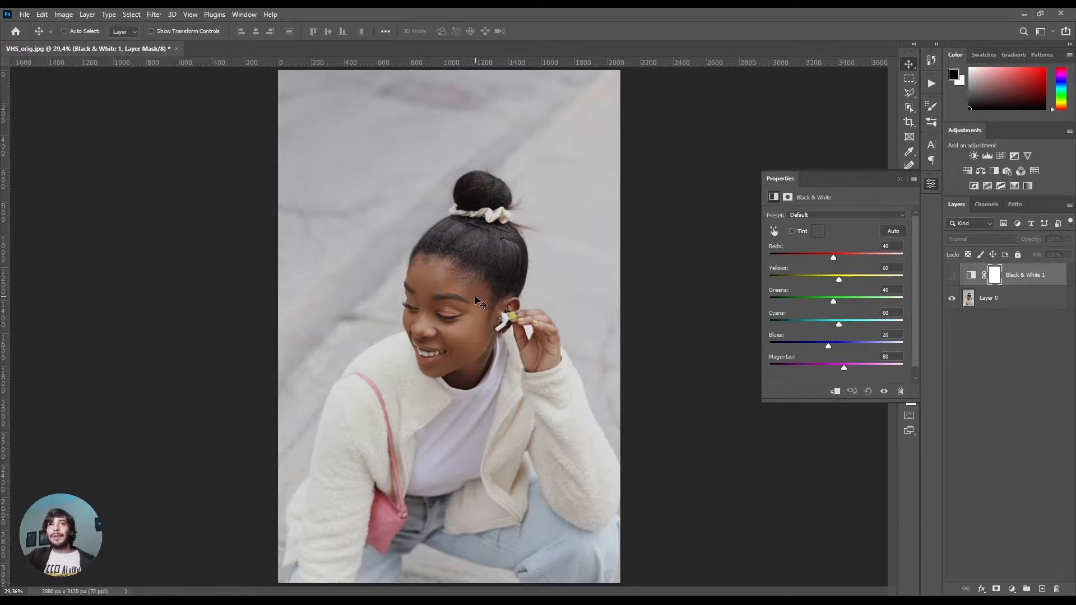
{"action": "left_click", "coordinate": [951, 275]}
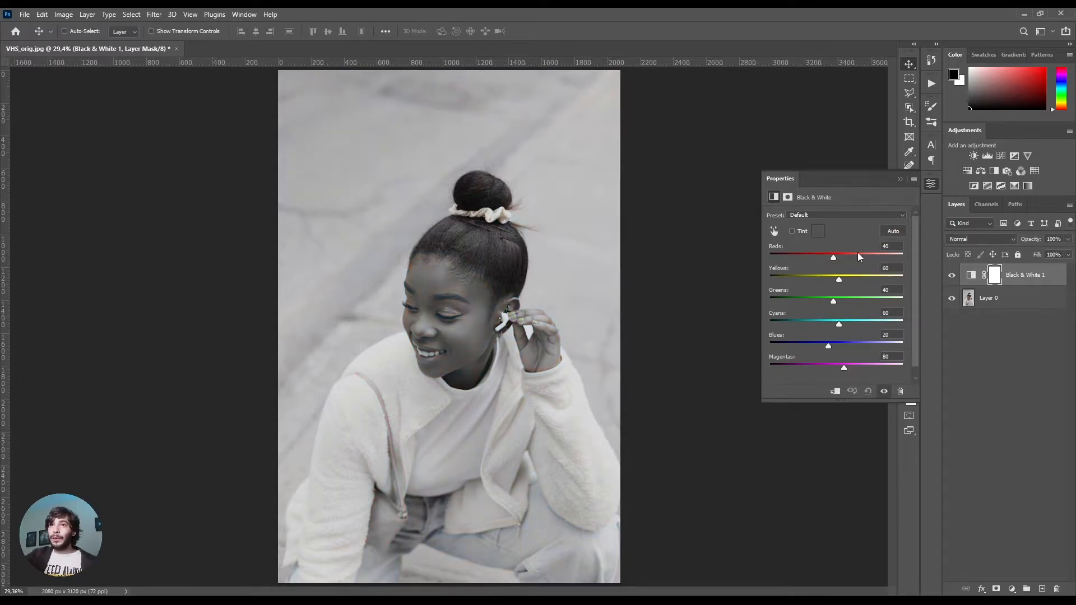
Step: Test darker and lighter Reds values in the Black & White adjustment, ending at 58
{"action": "mouse_move", "coordinate": [833, 256]}
{"action": "left_mouse_down"}
{"action": "mouse_move", "coordinate": [799, 258]}
{"action": "mouse_move", "coordinate": [858, 261]}
{"action": "mouse_move", "coordinate": [818, 263]}
{"action": "left_mouse_up"}
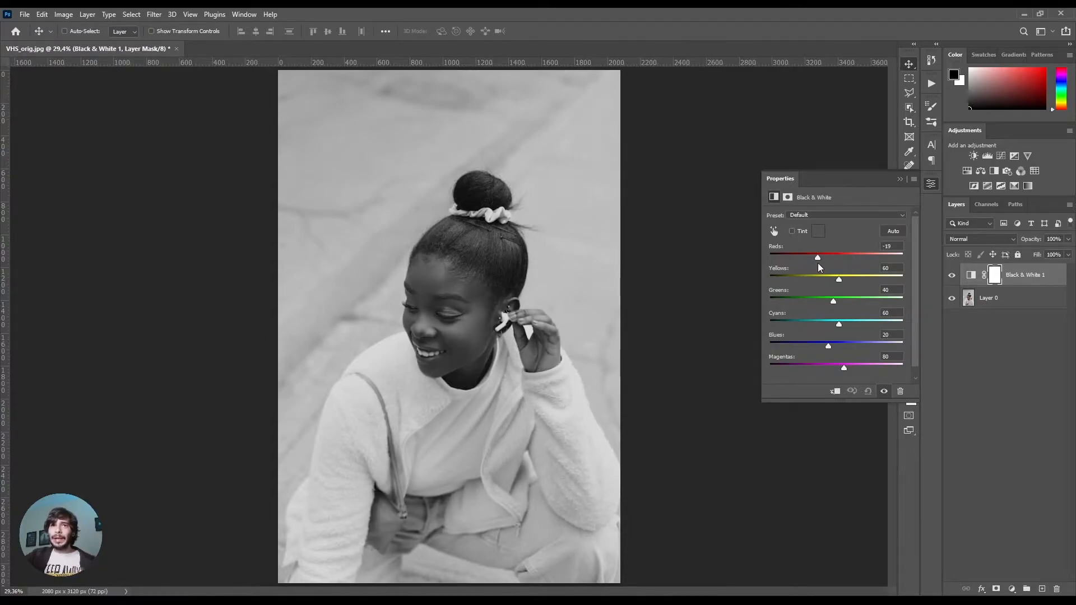
{"action": "left_click_drag", "start_coordinate": [819, 263], "coordinate": [880, 260]}
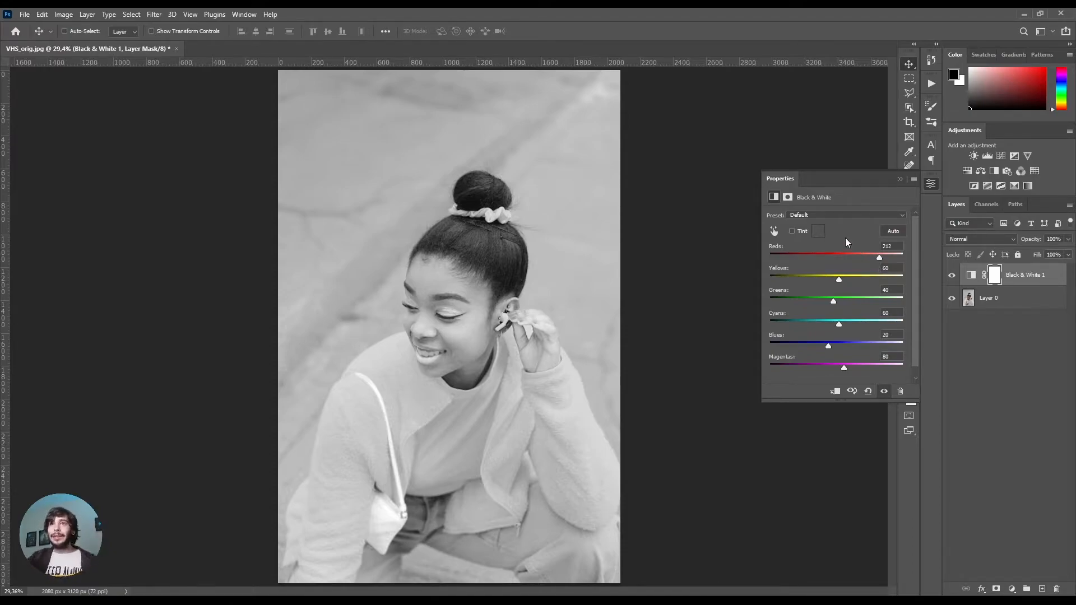
{"action": "left_click", "coordinate": [842, 255]}
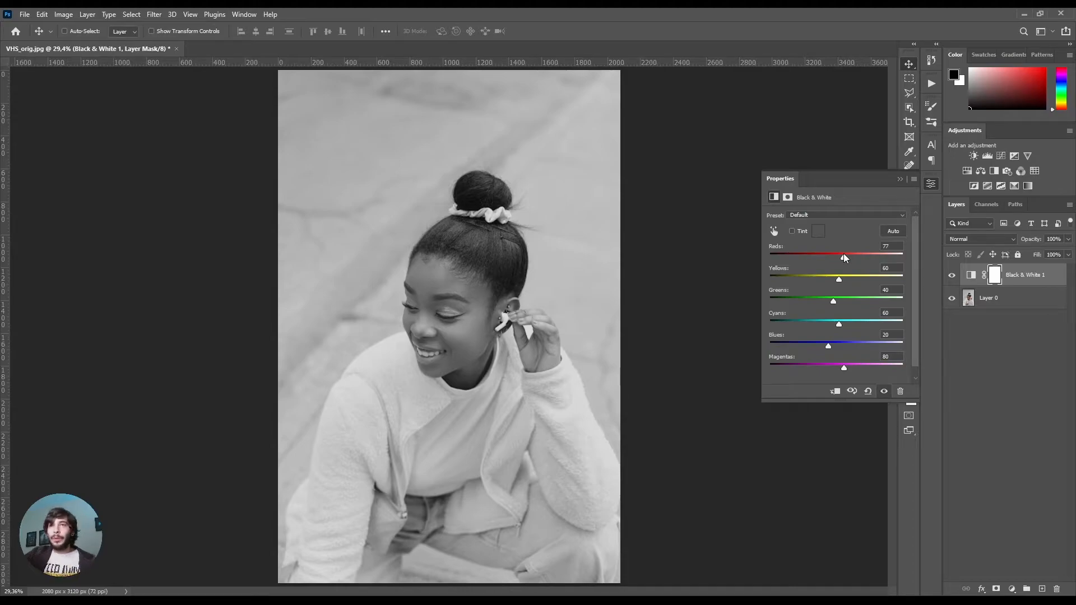
{"action": "left_click_drag", "start_coordinate": [845, 256], "coordinate": [815, 259]}
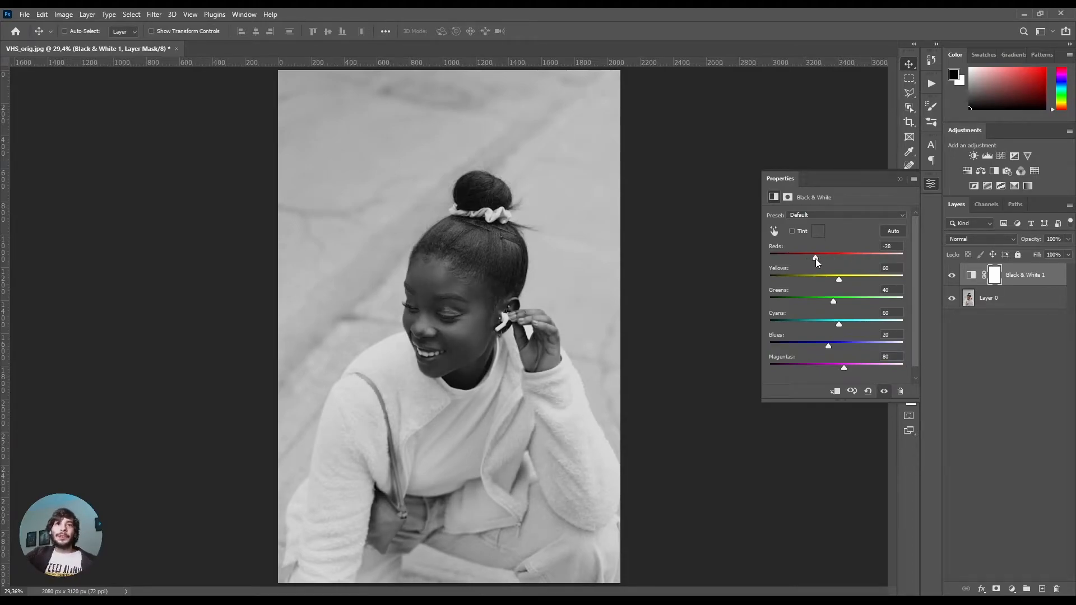
{"action": "left_click_drag", "start_coordinate": [815, 260], "coordinate": [838, 260]}
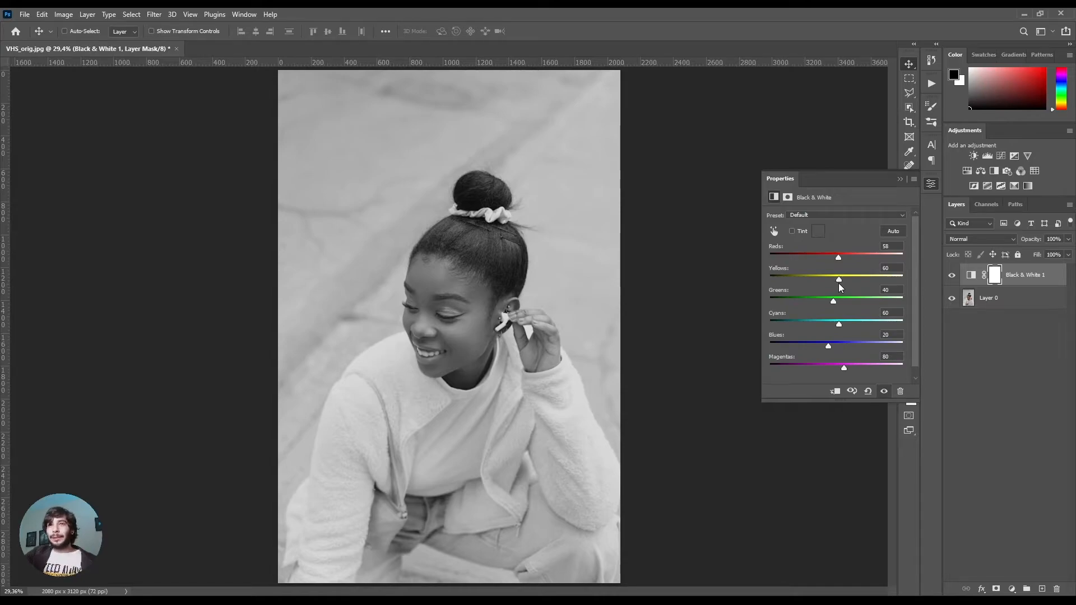
Step: Compare the conversion with the colour photo and set the Black & White adjustment's Reds to 21 and Yellows to 98
{"action": "left_click", "coordinate": [951, 283]}
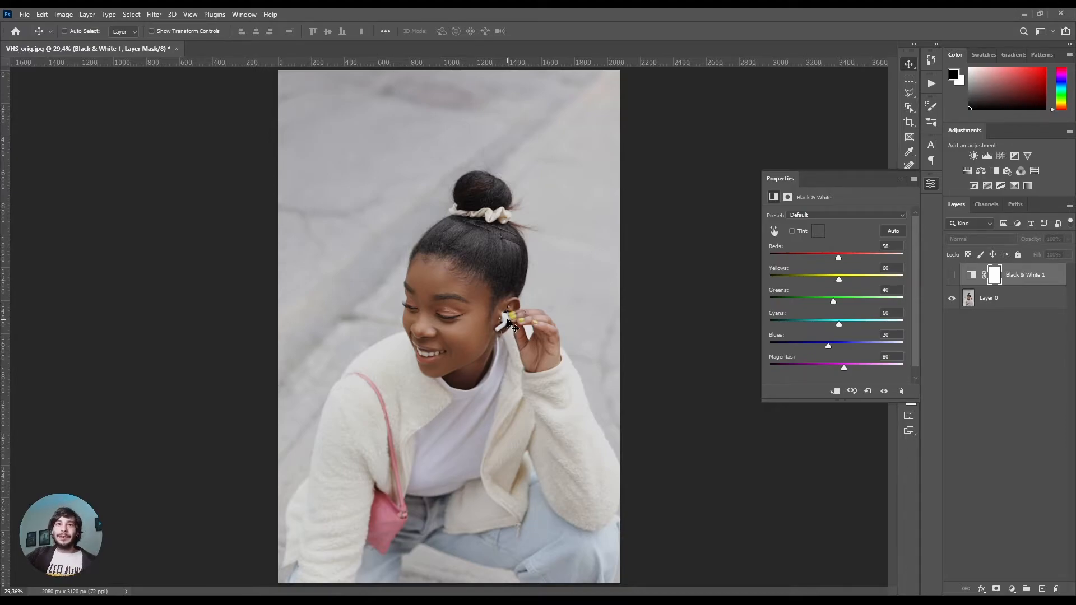
{"action": "left_click", "coordinate": [951, 274]}
{"action": "left_click_drag", "start_coordinate": [841, 279], "coordinate": [819, 301]}
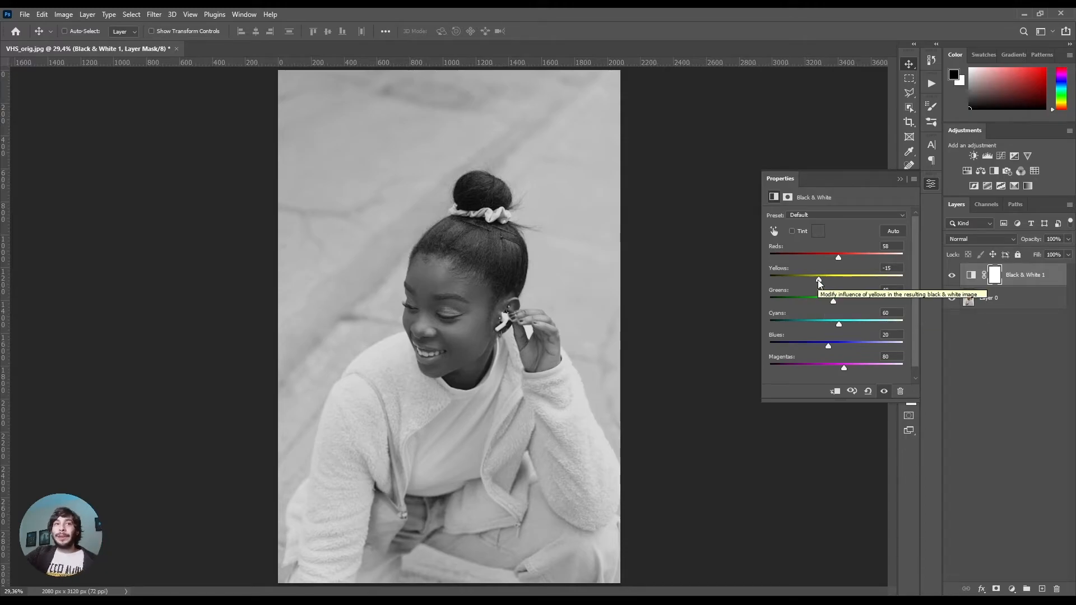
{"action": "left_click_drag", "start_coordinate": [819, 280], "coordinate": [851, 279]}
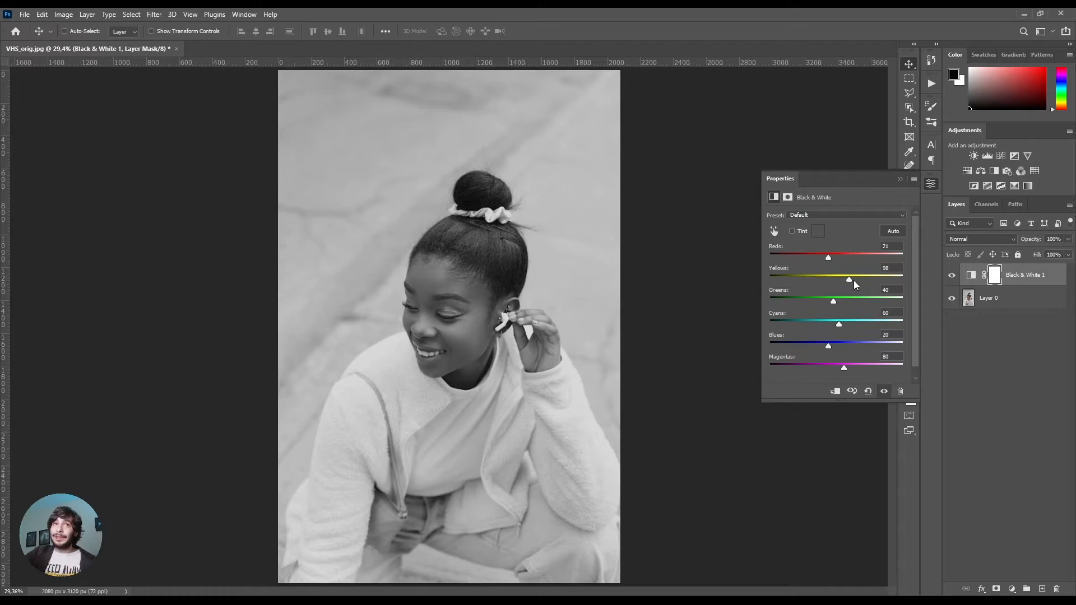
Step: Set the Black & White adjustment's Greens to 35, Cyans to 8 and Blues to -95, comparing with the colour photo
{"action": "left_click_drag", "start_coordinate": [834, 301], "coordinate": [830, 344]}
{"action": "left_click", "coordinate": [952, 276]}
{"action": "left_click", "coordinate": [953, 276]}
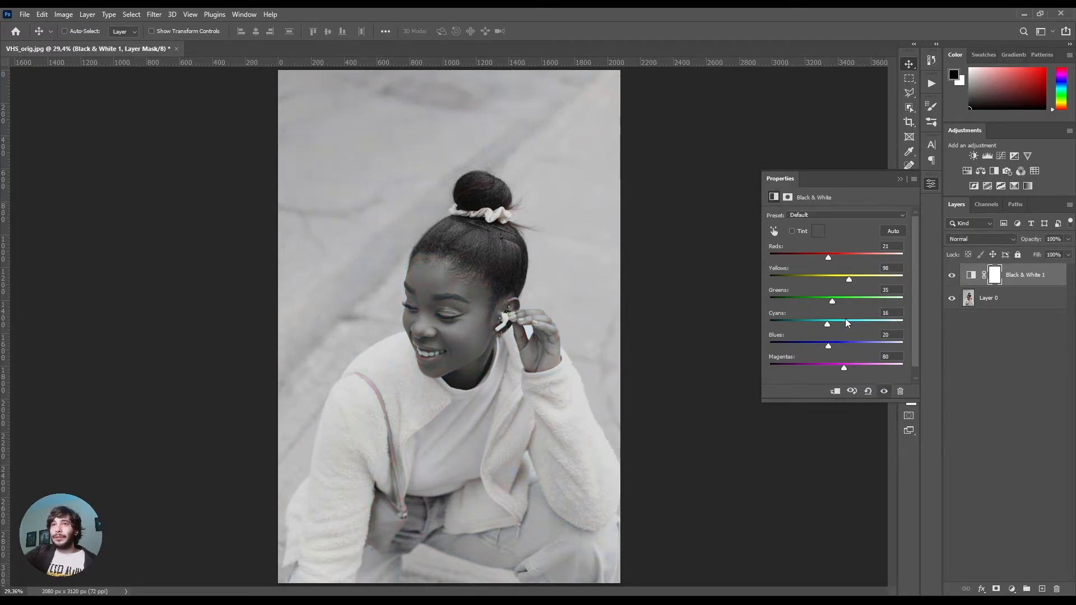
{"action": "left_click_drag", "start_coordinate": [828, 324], "coordinate": [798, 381]}
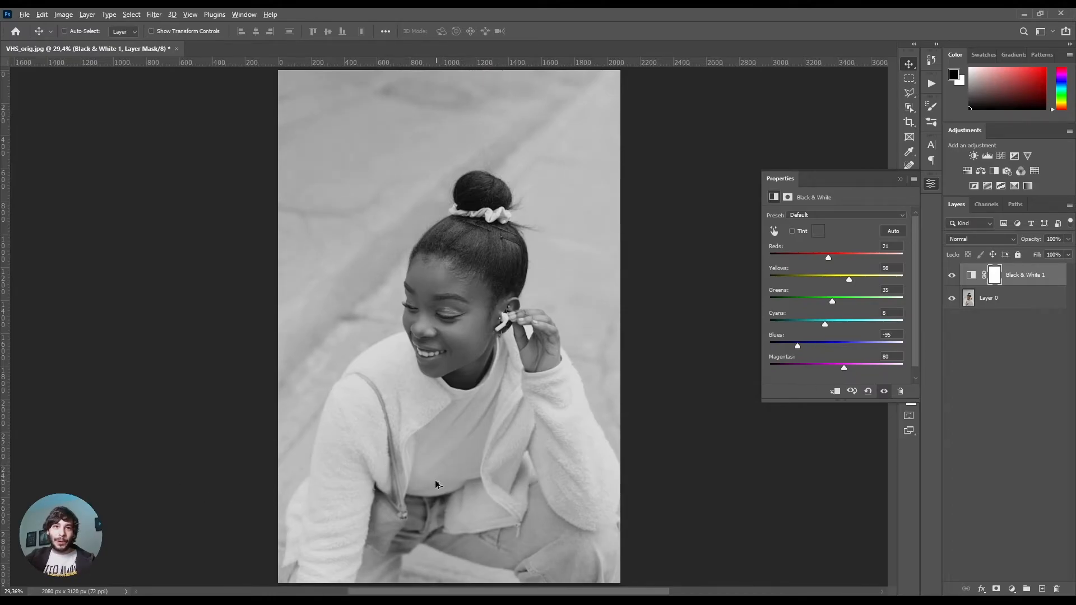
Step: Set the Blues to -13 while inspecting the shirt up close, and set the Magentas to 10
{"action": "scroll", "coordinate": [443, 482], "scroll_direction": "up", "scroll_amount": 6}
{"action": "mouse_move", "coordinate": [799, 346]}
{"action": "left_mouse_down"}
{"action": "mouse_move", "coordinate": [832, 345]}
{"action": "mouse_move", "coordinate": [792, 345]}
{"action": "left_mouse_up"}
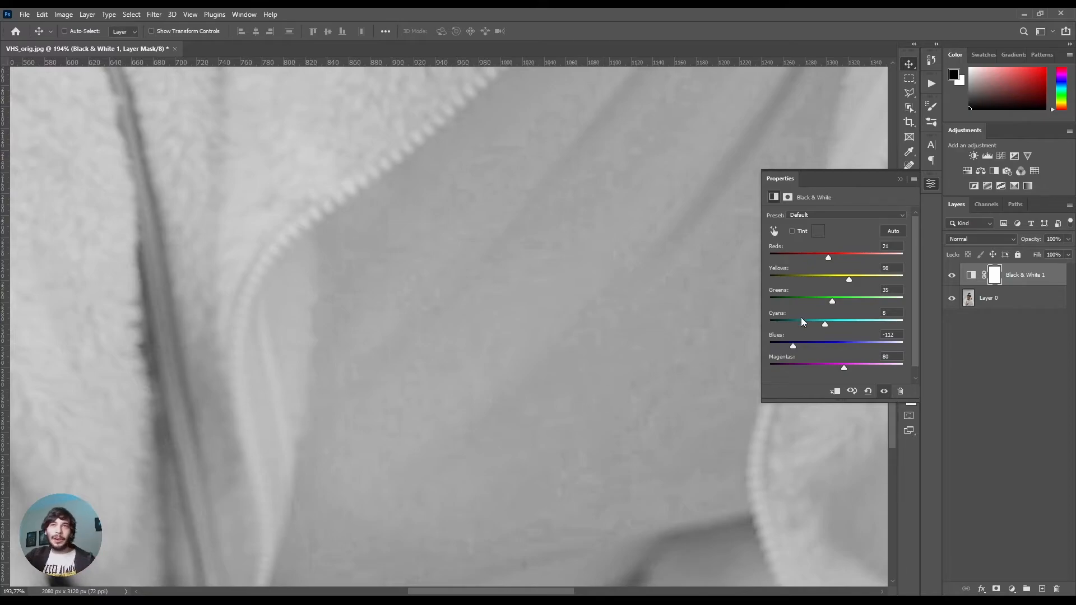
{"action": "left_click_drag", "start_coordinate": [796, 342], "coordinate": [806, 346]}
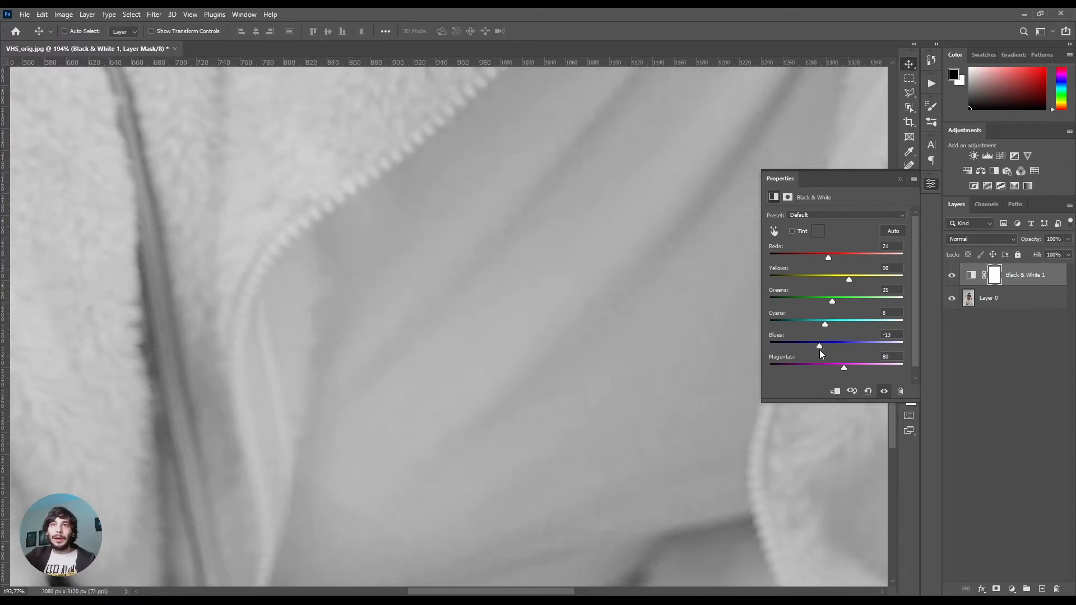
{"action": "scroll", "coordinate": [495, 390], "scroll_direction": "down", "scroll_amount": 10}
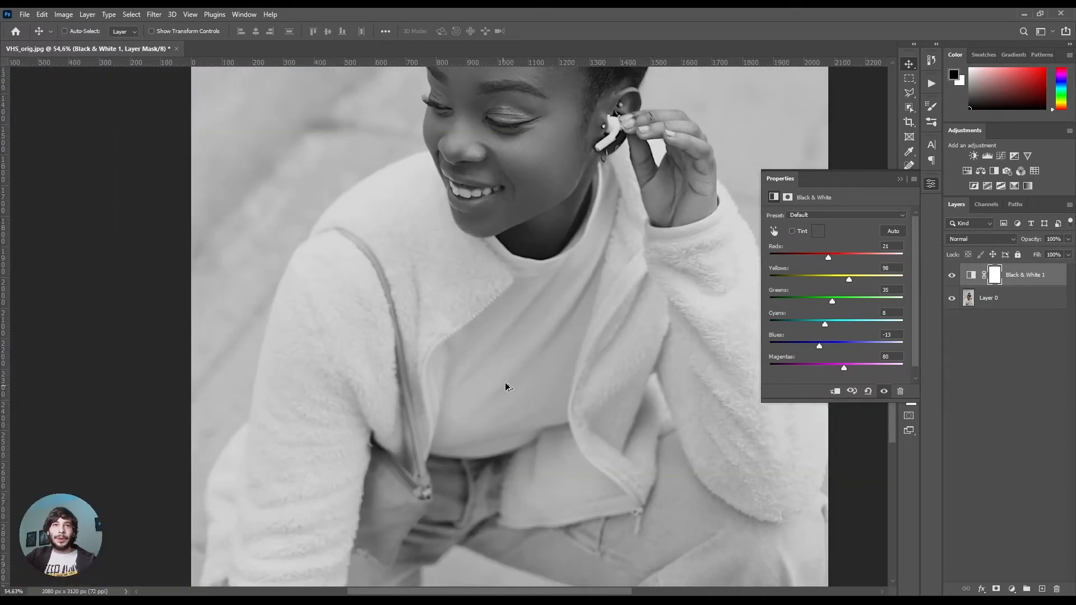
{"action": "scroll", "coordinate": [519, 369], "scroll_direction": "up", "scroll_amount": 2}
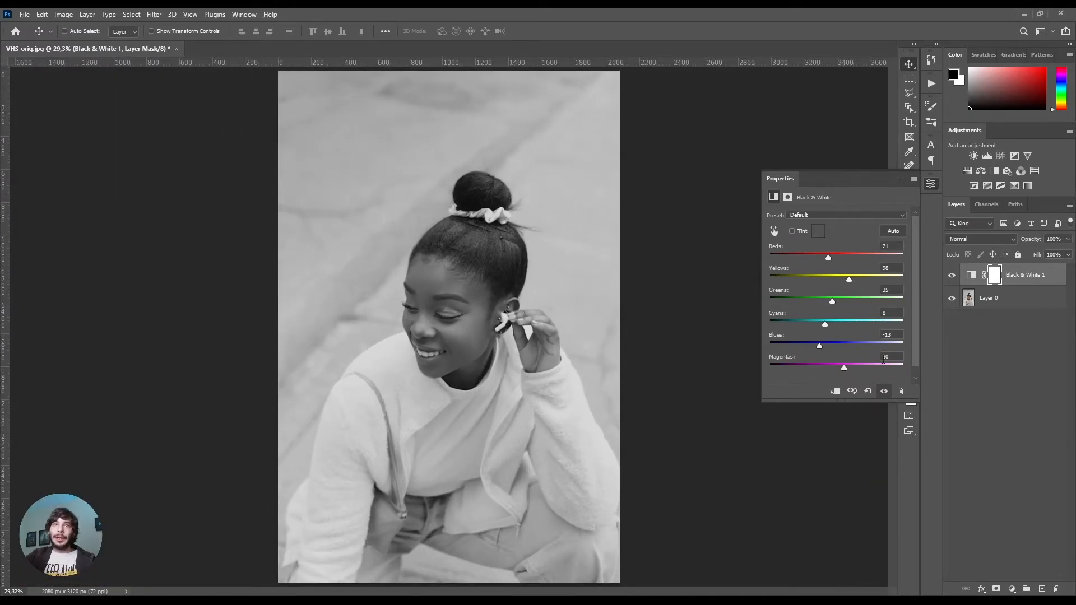
{"action": "mouse_move", "coordinate": [843, 368]}
{"action": "left_mouse_down"}
{"action": "mouse_move", "coordinate": [787, 373]}
{"action": "mouse_move", "coordinate": [848, 374]}
{"action": "mouse_move", "coordinate": [826, 378]}
{"action": "left_mouse_up"}
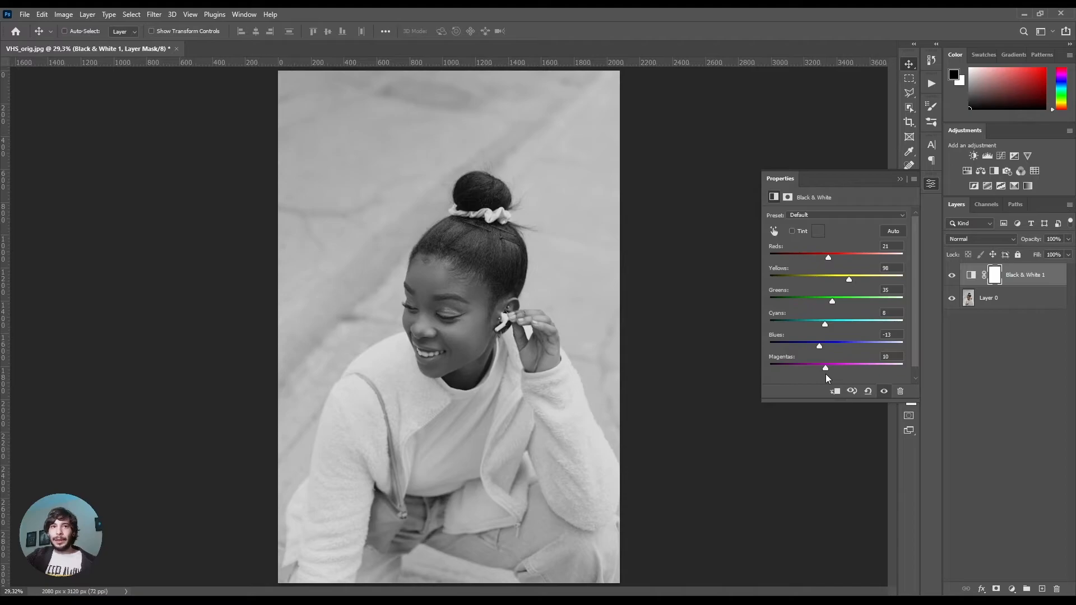
{"action": "left_click", "coordinate": [931, 184]}
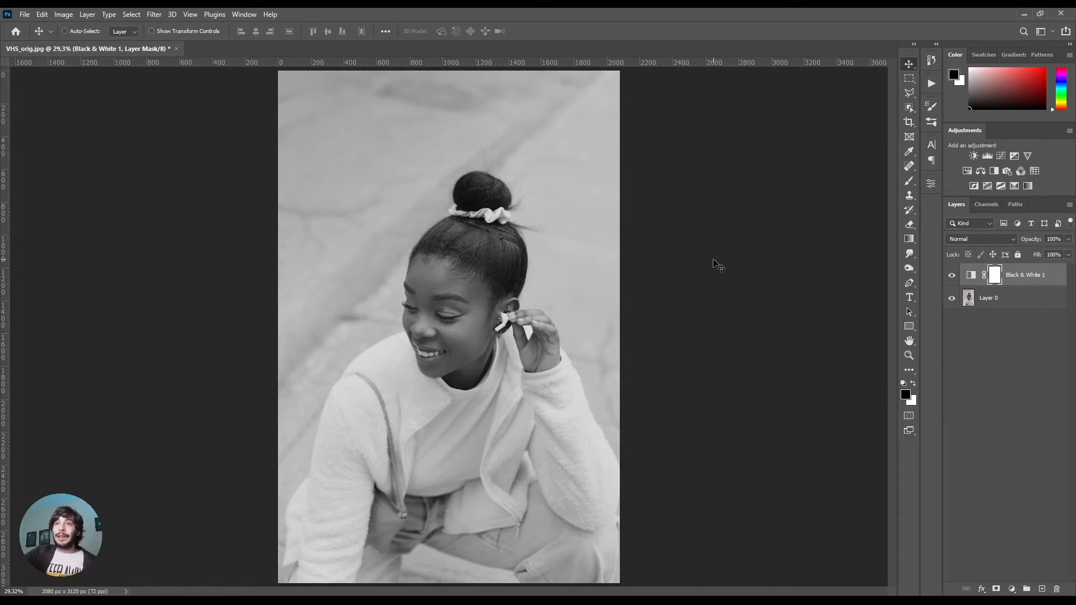
Step: Add a Hue/Saturation adjustment layer with Saturation at -100, hide it and reselect the Black & White 1 layer
{"action": "left_click", "coordinate": [1012, 589]}
{"action": "left_click", "coordinate": [1044, 484]}
{"action": "left_click_drag", "start_coordinate": [837, 280], "coordinate": [713, 295]}
{"action": "left_click", "coordinate": [952, 276]}
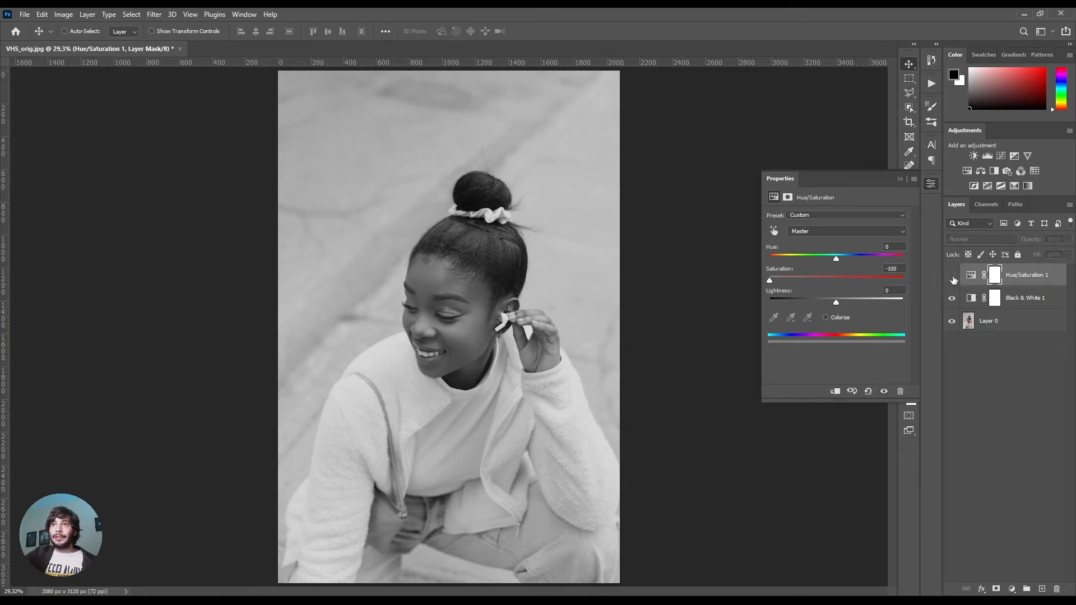
{"action": "left_click", "coordinate": [1039, 303]}
{"action": "left_click", "coordinate": [1038, 303]}
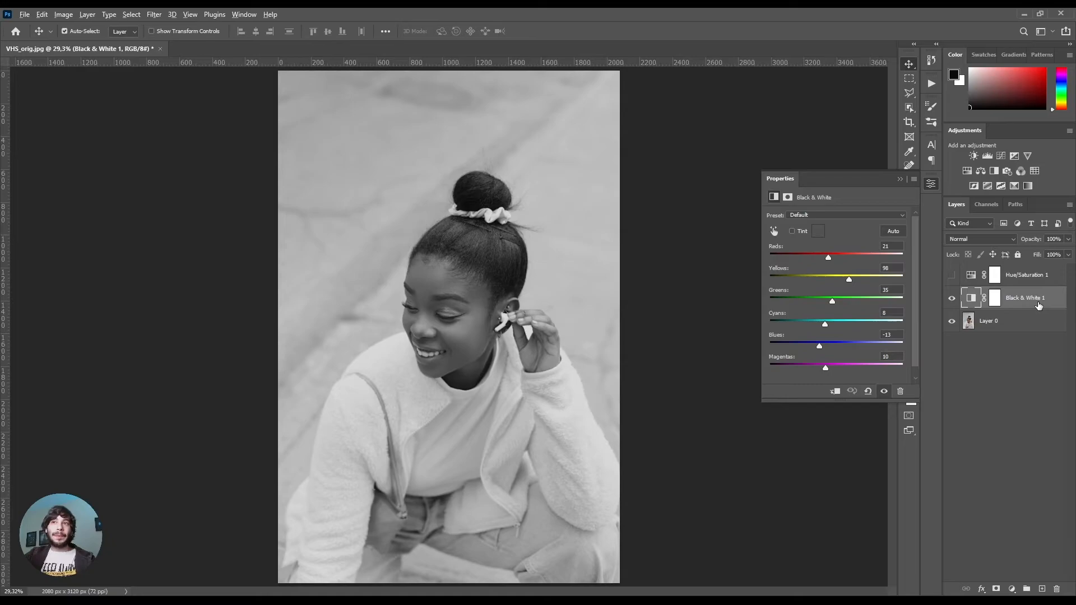
Step: Stamp the visible result into a new layer above Black & White 1, and hide both that layer and the adjustment
{"action": "key", "text": "ctrl+shift+alt+e"}
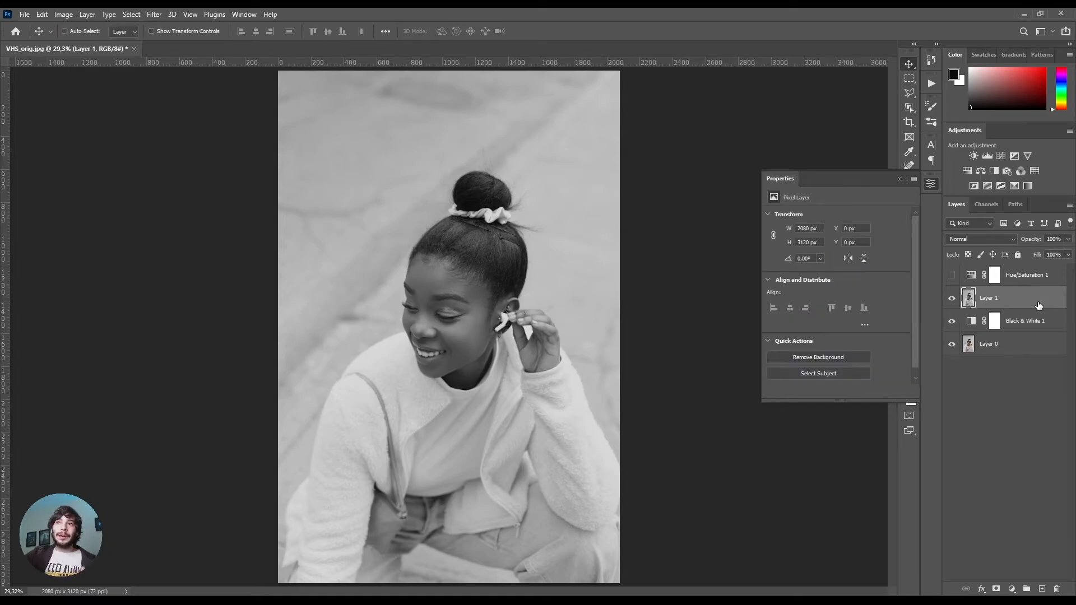
{"action": "left_click", "coordinate": [951, 298]}
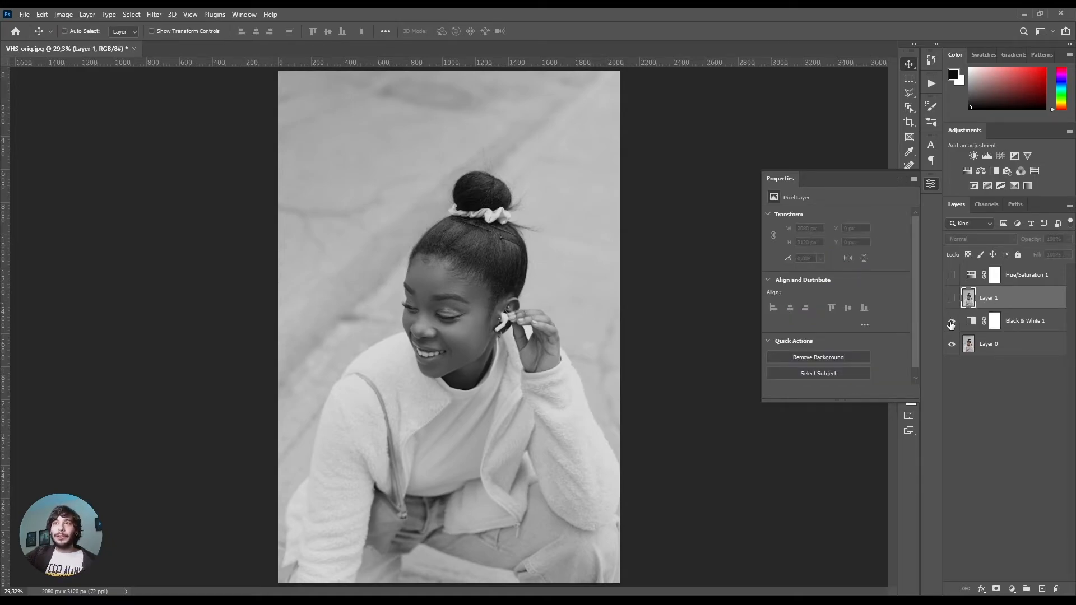
{"action": "left_click", "coordinate": [951, 321]}
Step: Show Hue/Saturation 1, move it below Layer 1, stamp its result into a new layer above it, and hide the adjustment
{"action": "left_click", "coordinate": [952, 275]}
{"action": "left_click", "coordinate": [1045, 281]}
{"action": "left_click_drag", "start_coordinate": [1045, 281], "coordinate": [1040, 305]}
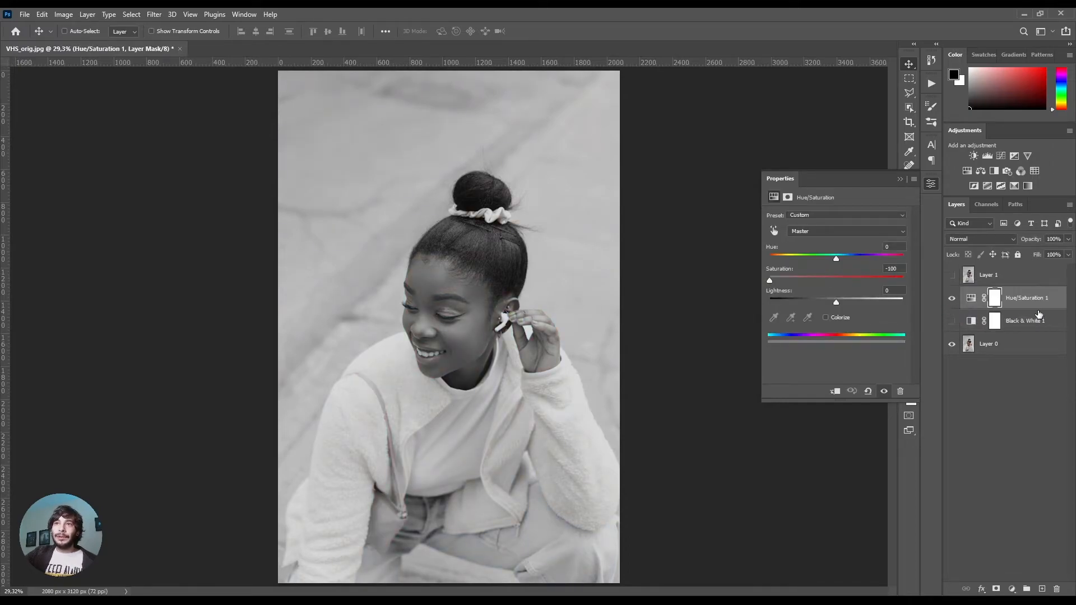
{"action": "key", "text": "ctrl+alt+shift+e"}
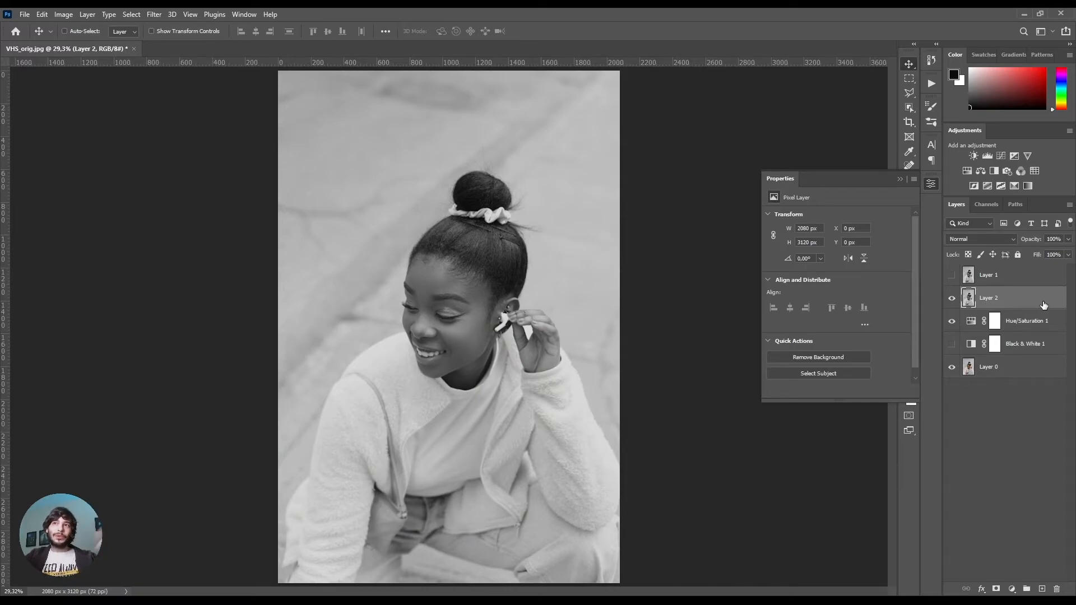
{"action": "left_click", "coordinate": [952, 322]}
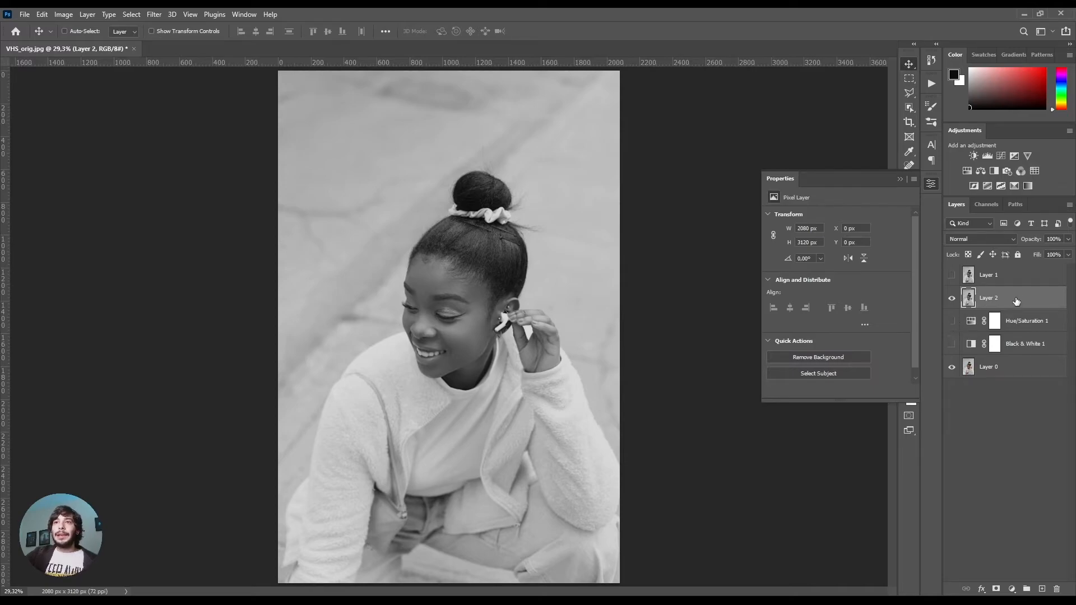
Step: Rename the stamped Hue/Saturation layer as HueS and the stamped Black & White layer as B&W
{"action": "double_click", "coordinate": [987, 298]}
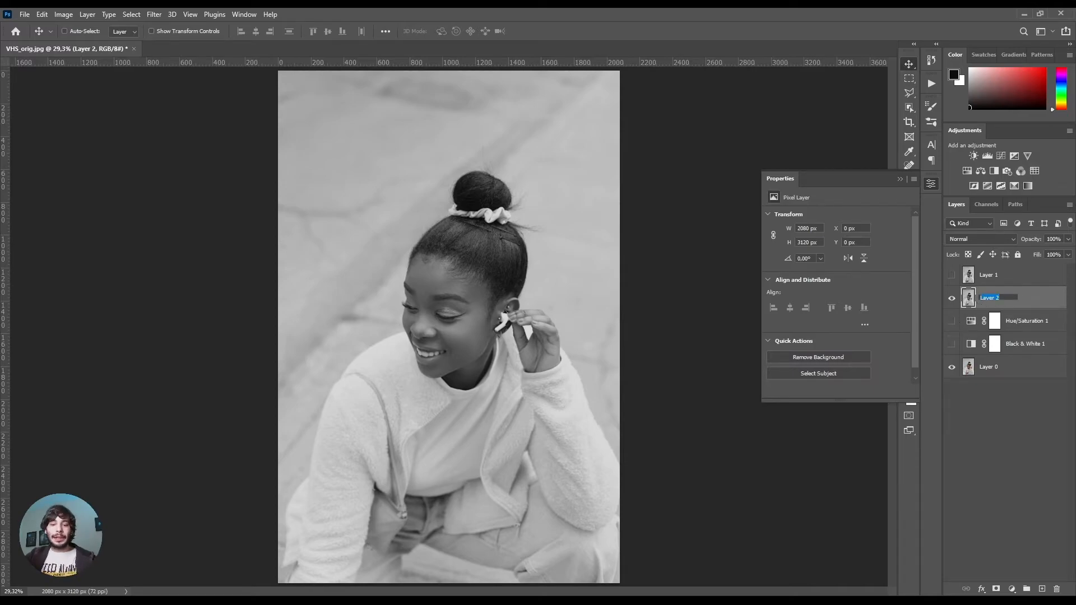
{"action": "type", "text": "HueS"}
{"action": "double_click", "coordinate": [997, 276]}
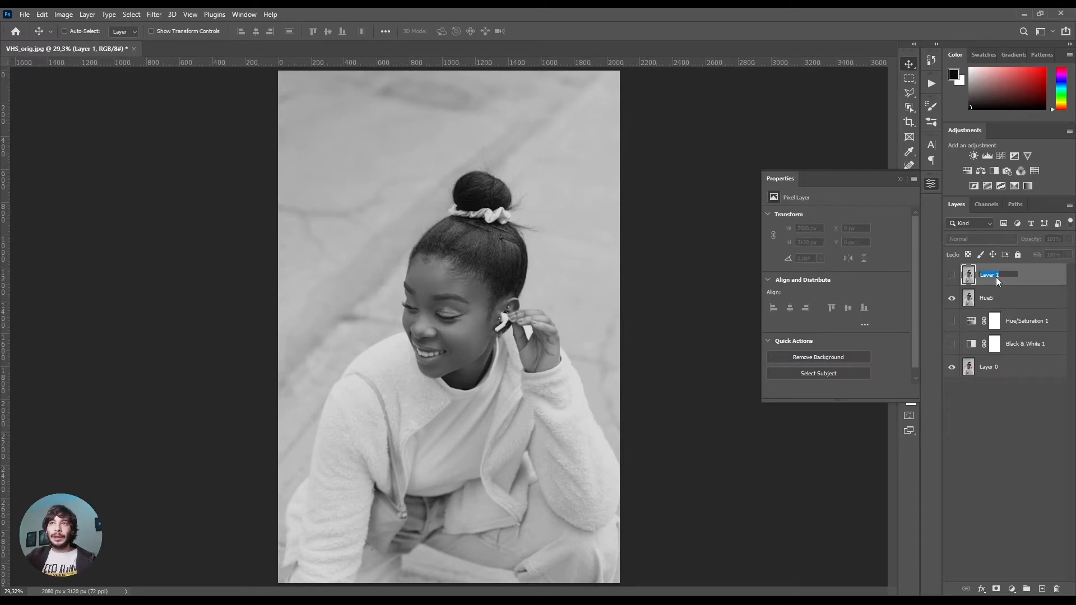
{"action": "type", "text": "B&W"}
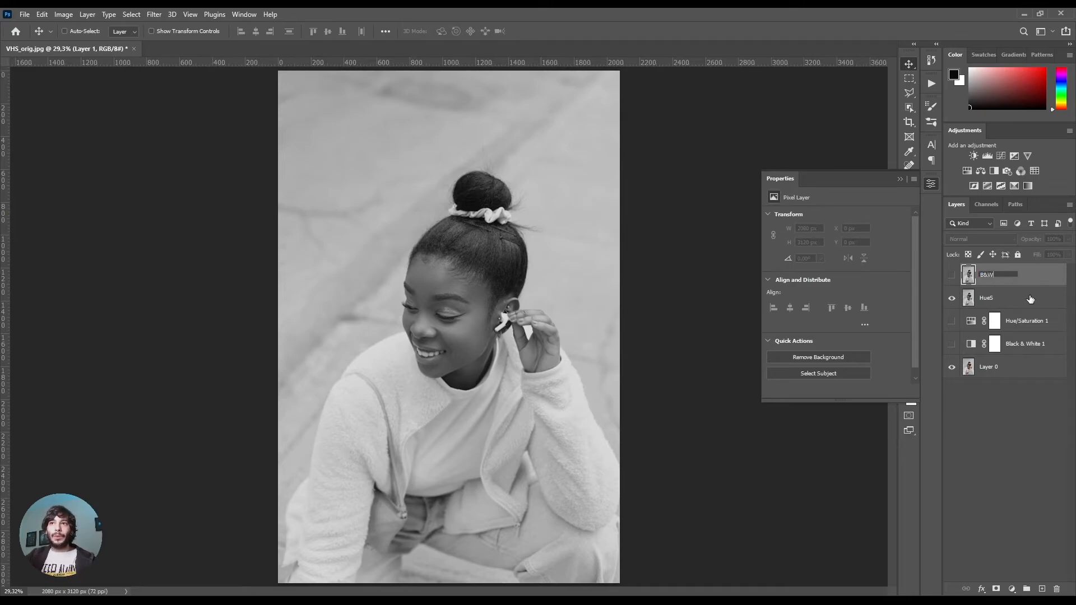
{"action": "left_click", "coordinate": [1030, 299]}
Step: Show the B&W layer and switch its visibility to compare it with the HueS version
{"action": "left_click", "coordinate": [953, 277]}
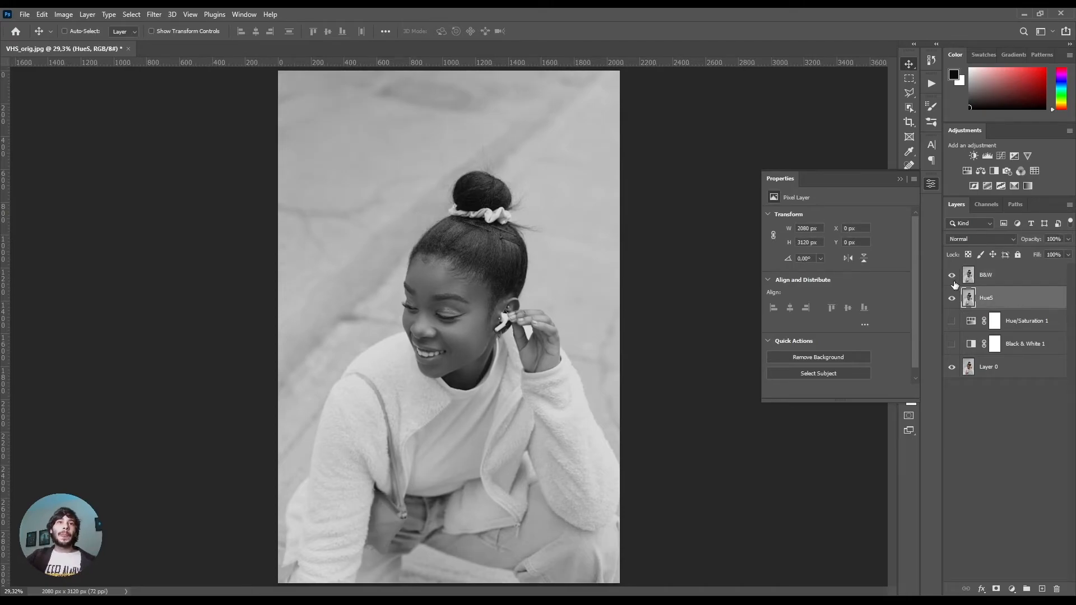
{"action": "left_click", "coordinate": [954, 282]}
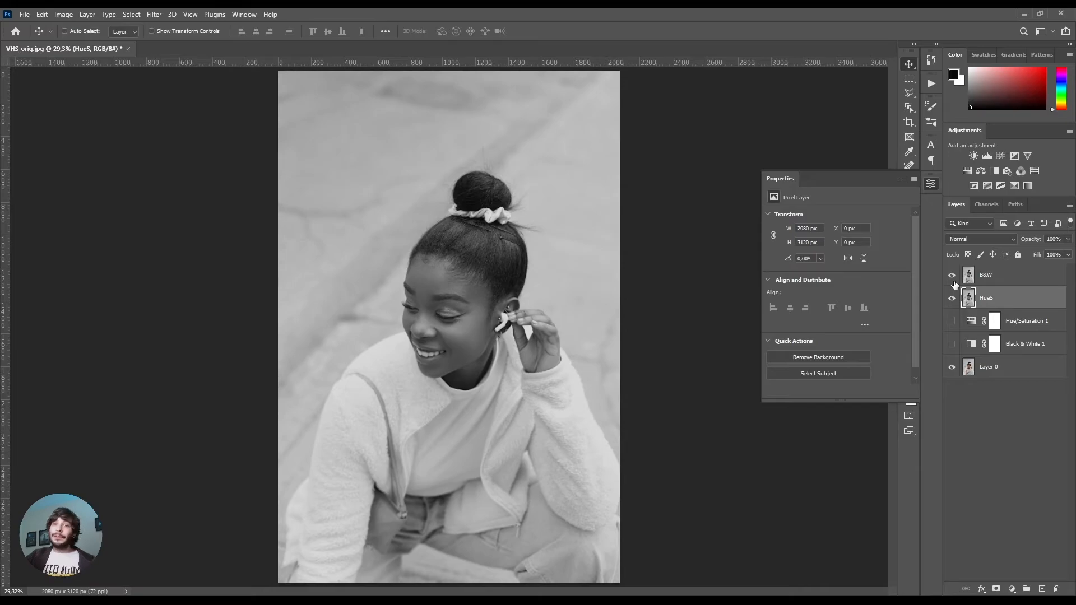
{"action": "left_click", "coordinate": [931, 184]}
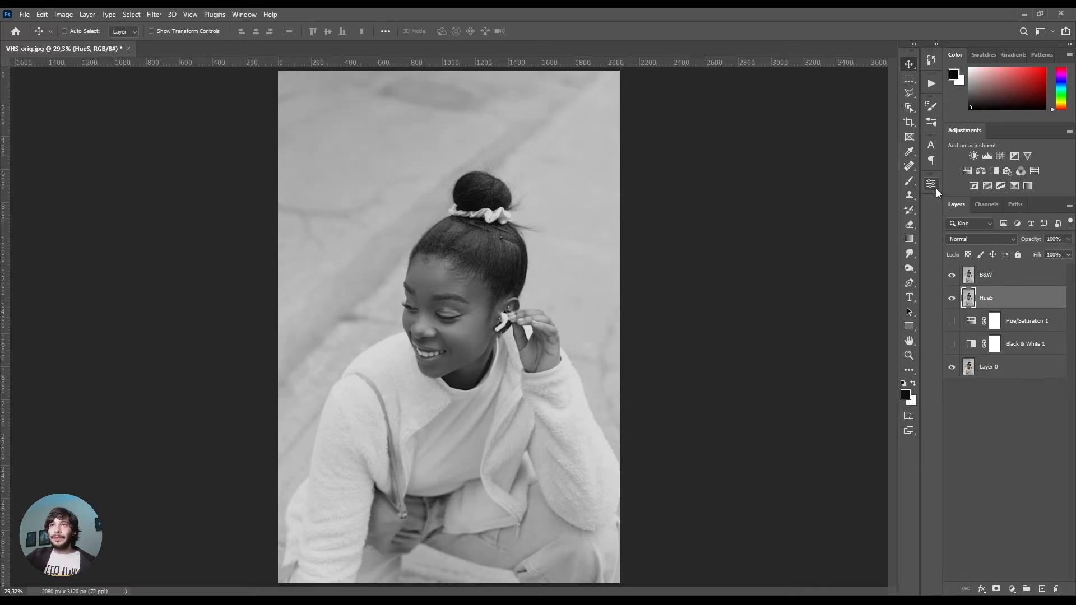
{"action": "left_click", "coordinate": [952, 281]}
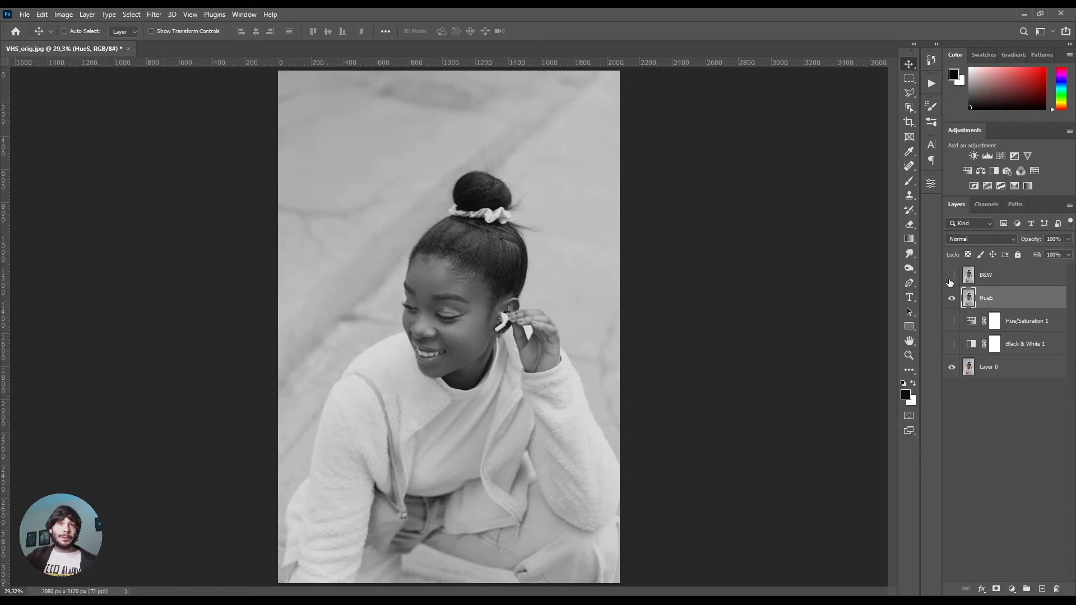
{"action": "left_click", "coordinate": [951, 281]}
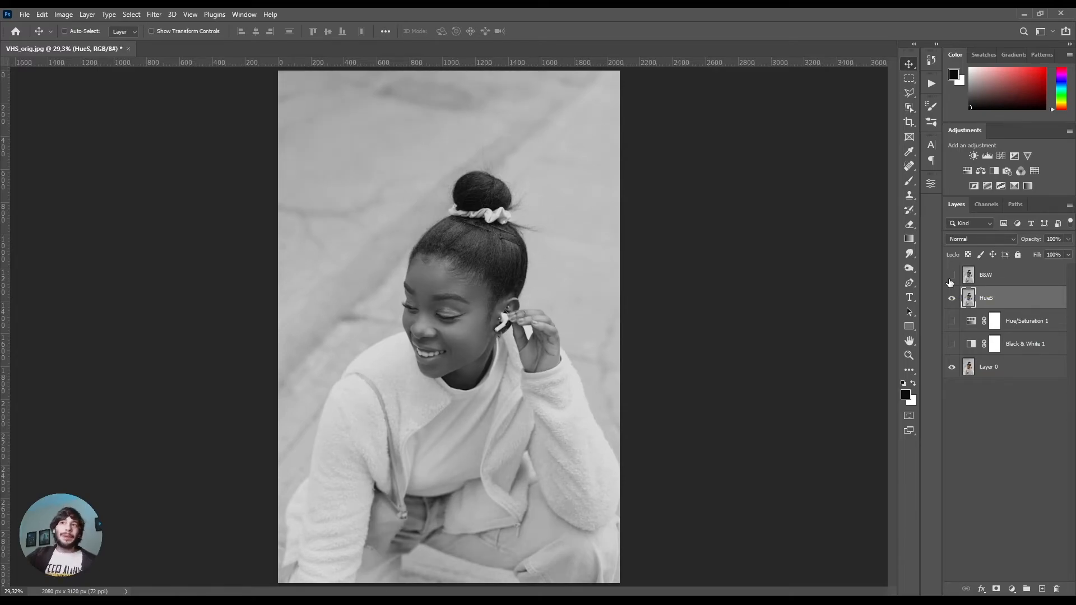
{"action": "left_click", "coordinate": [951, 281]}
Step: Start the Add Noise filter on the B&W layer and set its amount to 7,73%, previewing the face up close
{"action": "left_click", "coordinate": [1019, 280]}
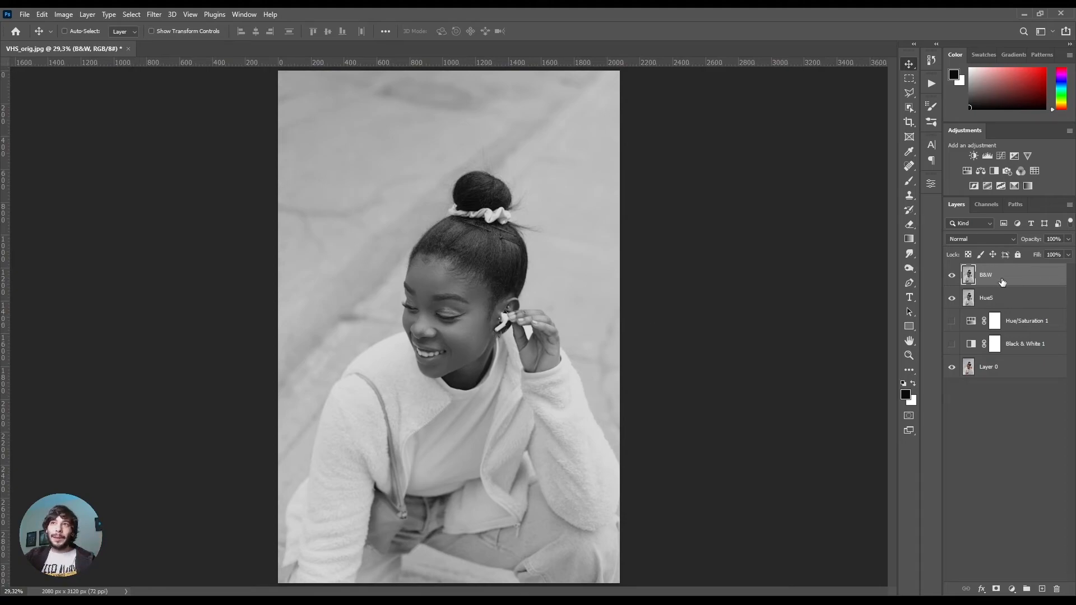
{"action": "left_click", "coordinate": [164, 16]}
{"action": "mouse_move", "coordinate": [280, 200]}
{"action": "left_click", "coordinate": [316, 190]}
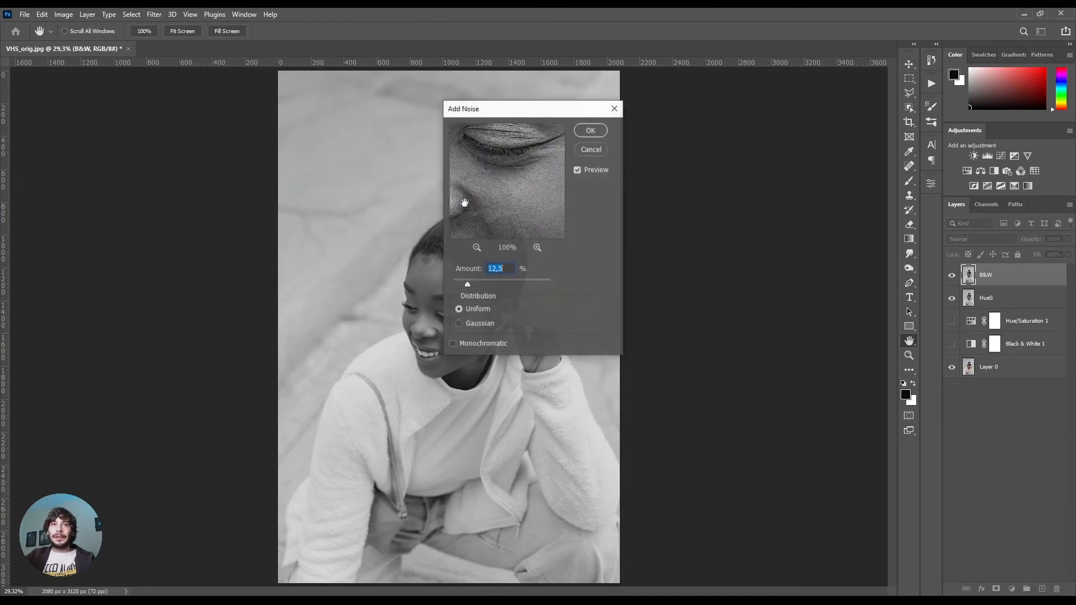
{"action": "scroll", "coordinate": [429, 292], "scroll_direction": "up", "scroll_amount": 5}
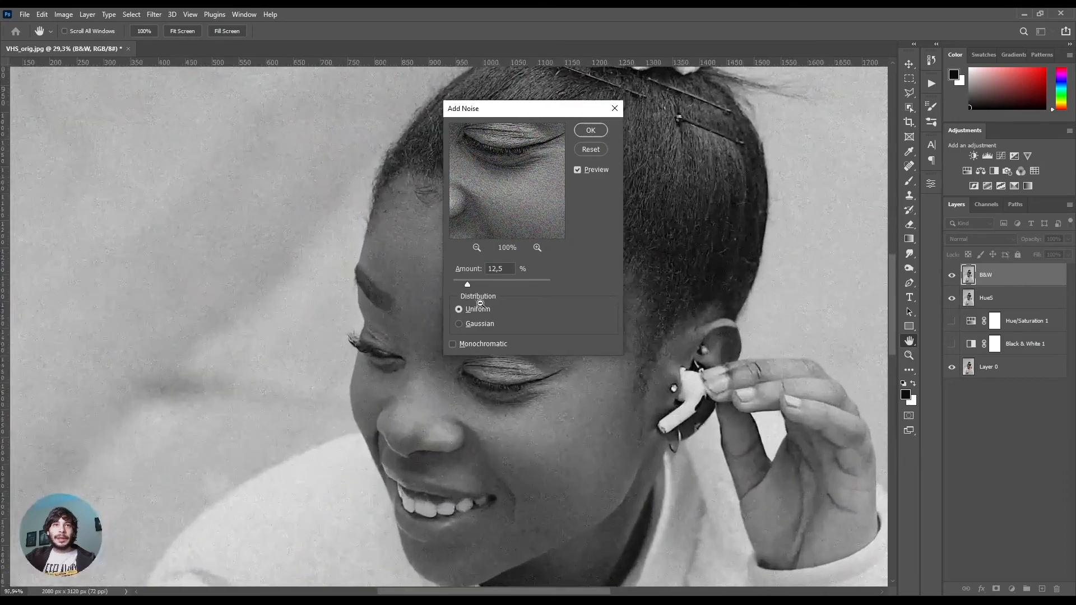
{"action": "left_click_drag", "start_coordinate": [497, 112], "coordinate": [661, 148]}
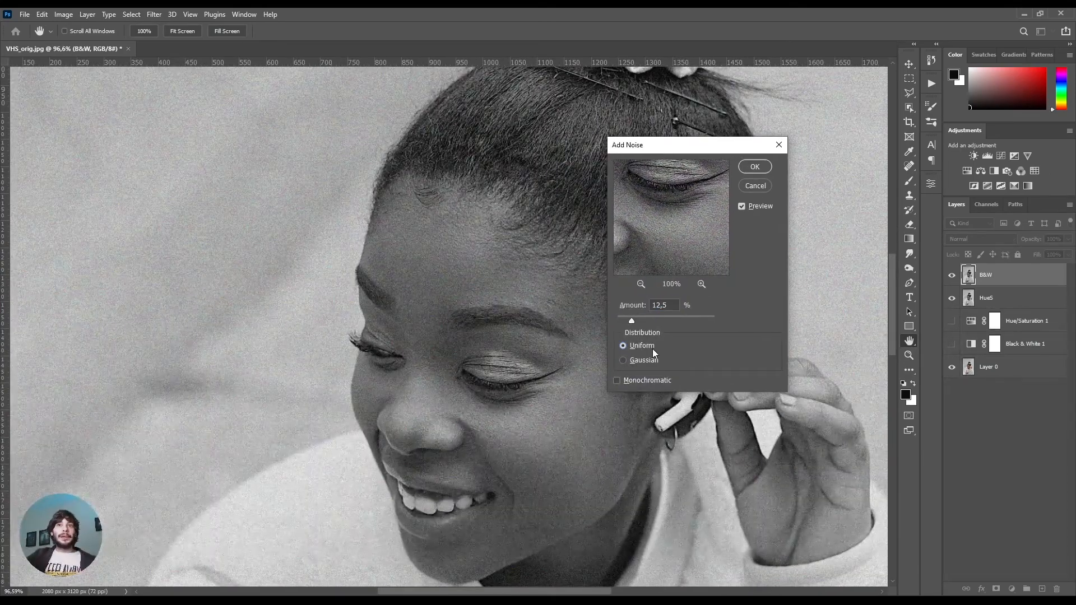
{"action": "left_click", "coordinate": [627, 321]}
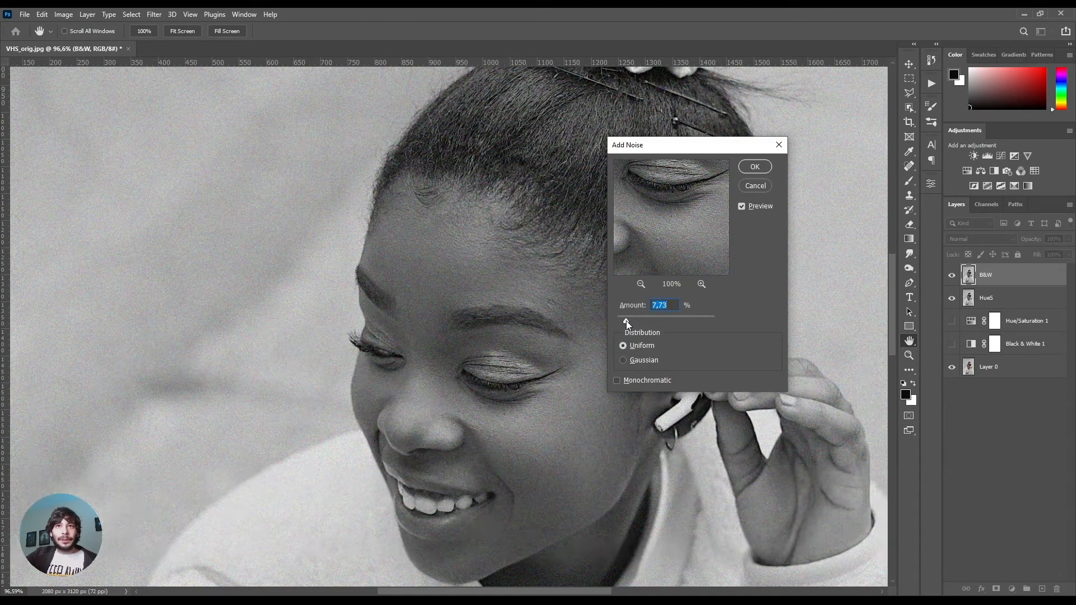
Step: Compare Uniform and Gaussian noise up close, and apply the noise with Gaussian distribution and Monochromatic enabled
{"action": "left_click", "coordinate": [640, 360]}
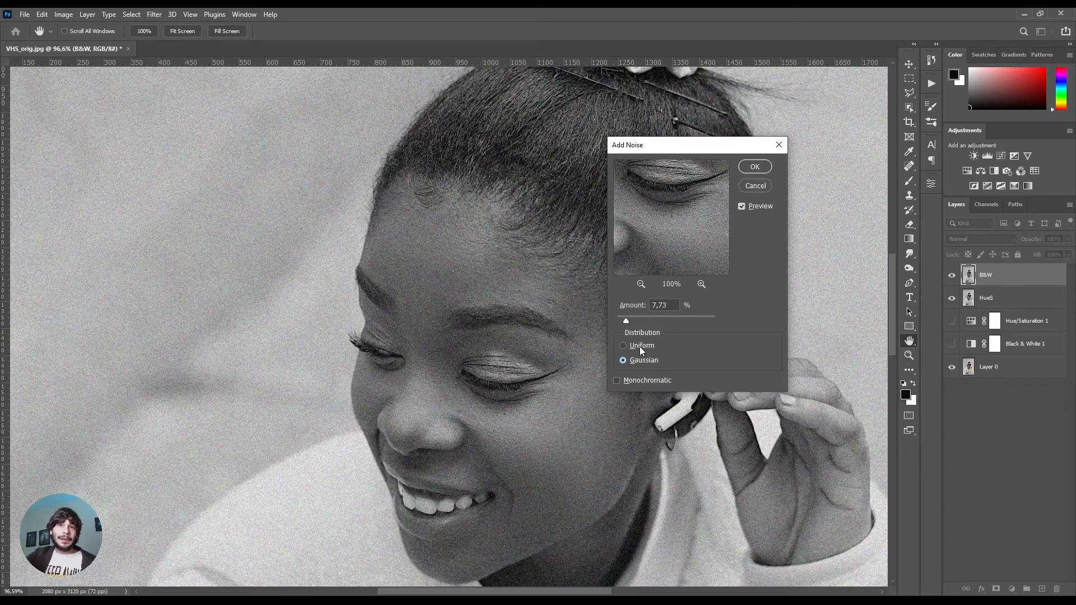
{"action": "left_click", "coordinate": [640, 346]}
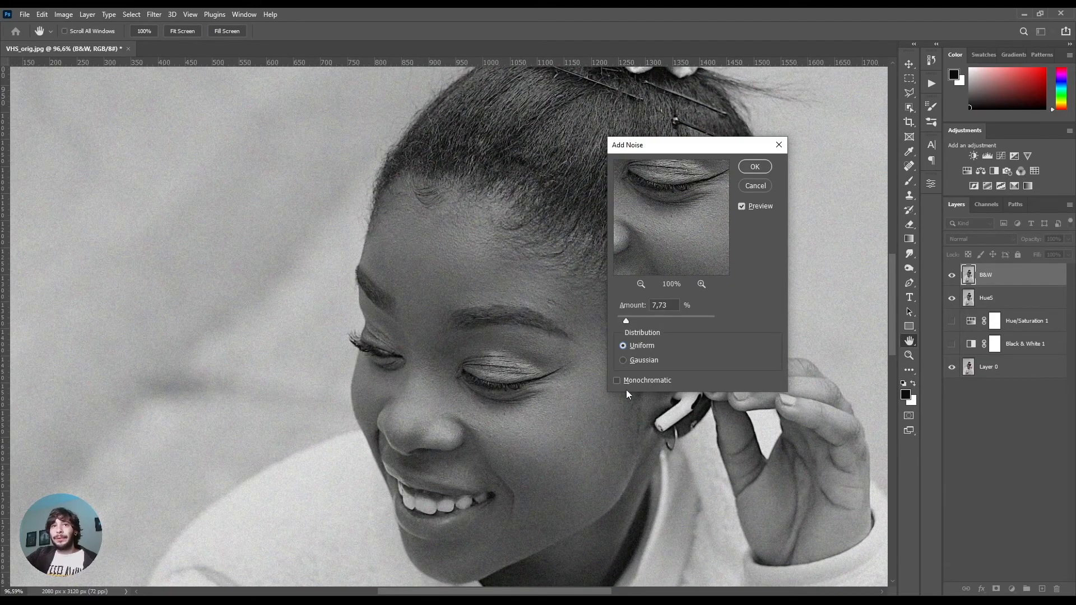
{"action": "left_click", "coordinate": [667, 370]}
{"action": "scroll", "coordinate": [507, 290], "scroll_direction": "up", "scroll_amount": 8}
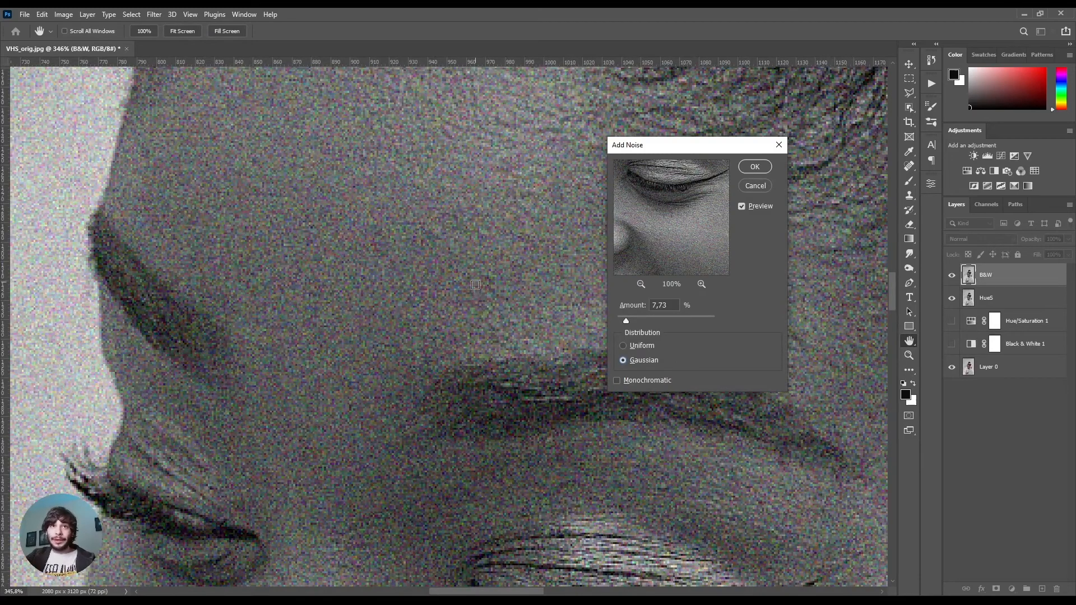
{"action": "scroll", "coordinate": [493, 297], "scroll_direction": "down", "scroll_amount": 8}
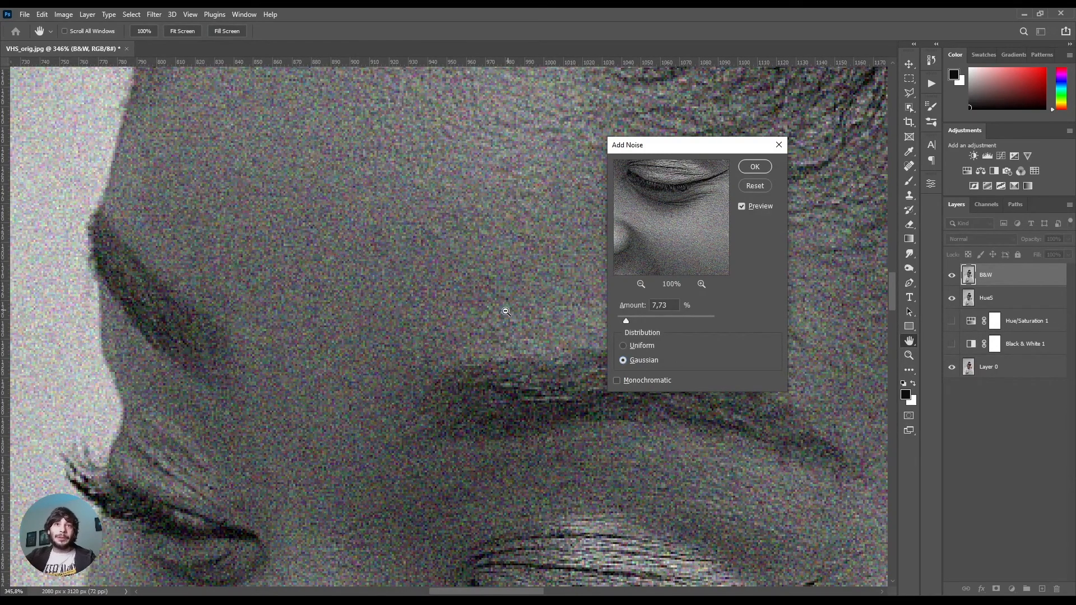
{"action": "left_click", "coordinate": [641, 383]}
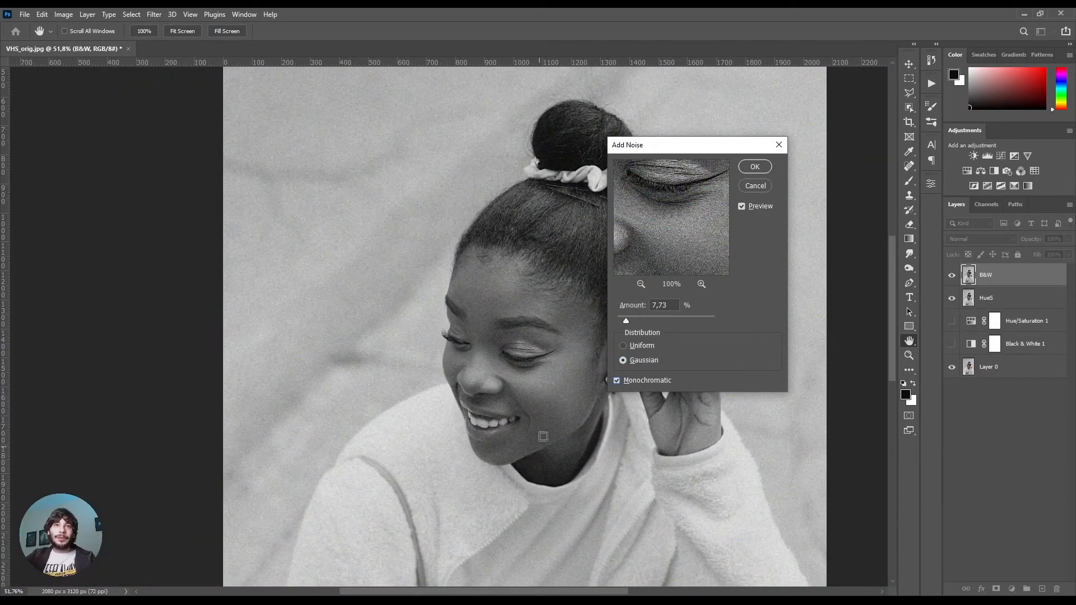
{"action": "scroll", "coordinate": [567, 309], "scroll_direction": "up", "scroll_amount": 6}
{"action": "scroll", "coordinate": [568, 309], "scroll_direction": "up", "scroll_amount": 1}
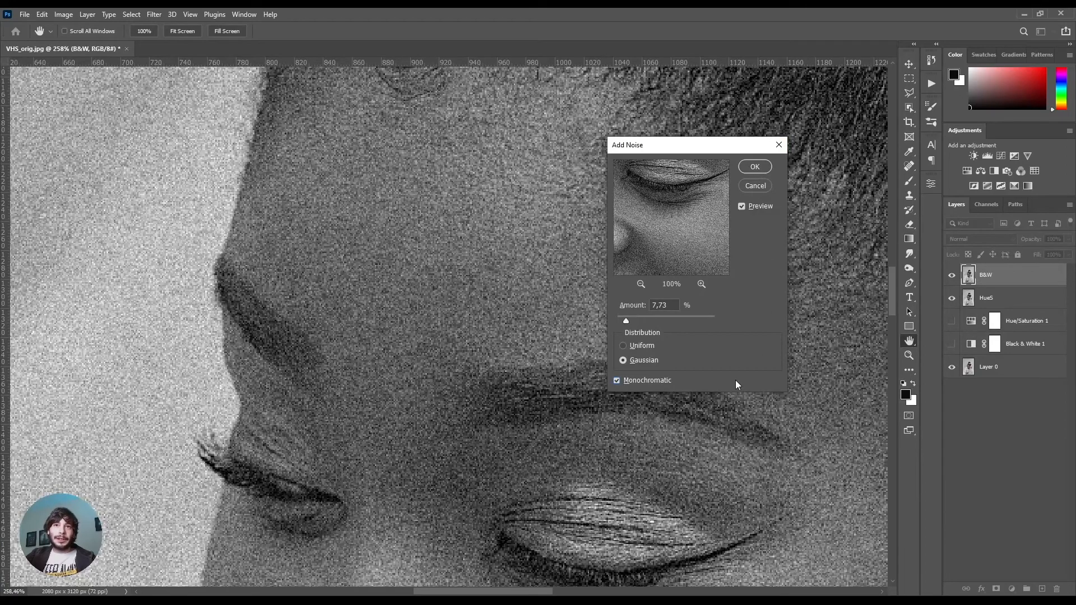
{"action": "left_click", "coordinate": [755, 167]}
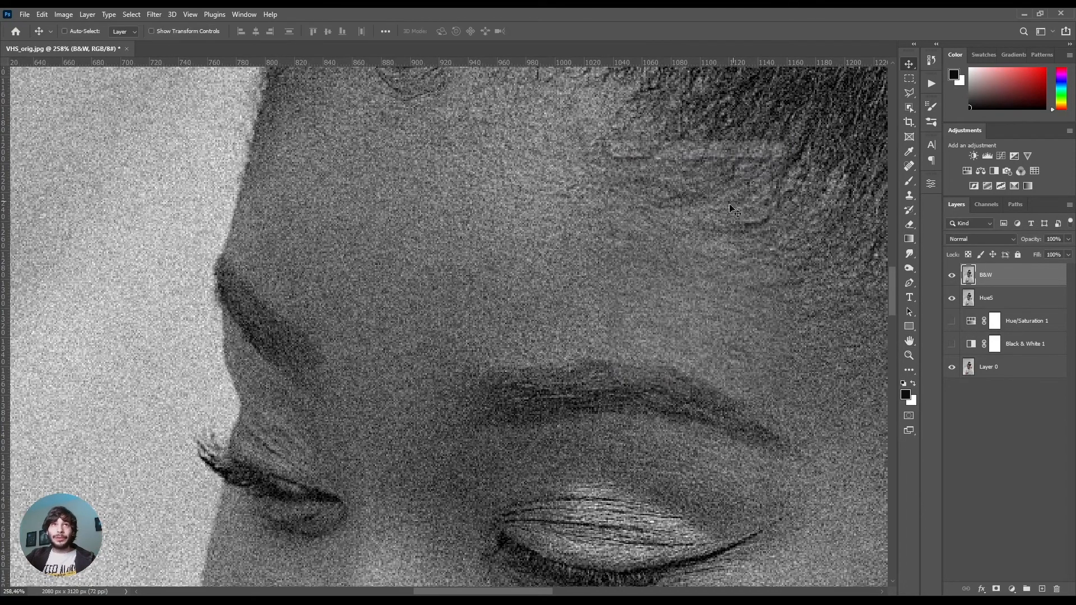
Step: Examine the added grain on the B&W portrait at several zoom levels
{"action": "scroll", "coordinate": [493, 309], "scroll_direction": "down", "scroll_amount": 10}
{"action": "scroll", "coordinate": [502, 303], "scroll_direction": "up", "scroll_amount": 2}
{"action": "scroll", "coordinate": [502, 305], "scroll_direction": "down", "scroll_amount": 2}
{"action": "scroll", "coordinate": [493, 313], "scroll_direction": "up", "scroll_amount": 3}
{"action": "scroll", "coordinate": [465, 331], "scroll_direction": "down", "scroll_amount": 1}
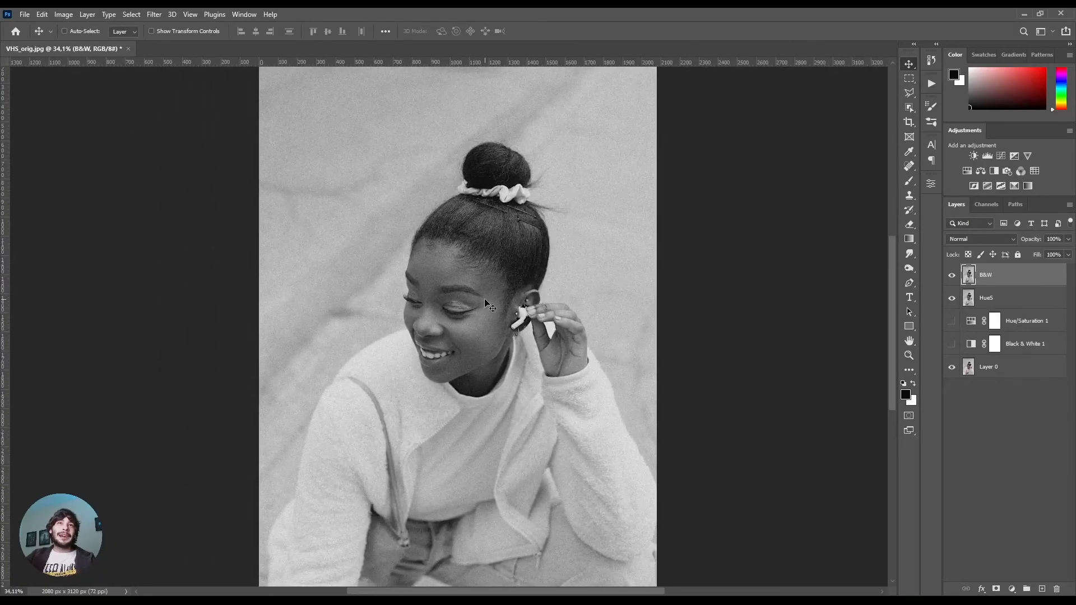
{"action": "scroll", "coordinate": [492, 302], "scroll_direction": "up", "scroll_amount": 1}
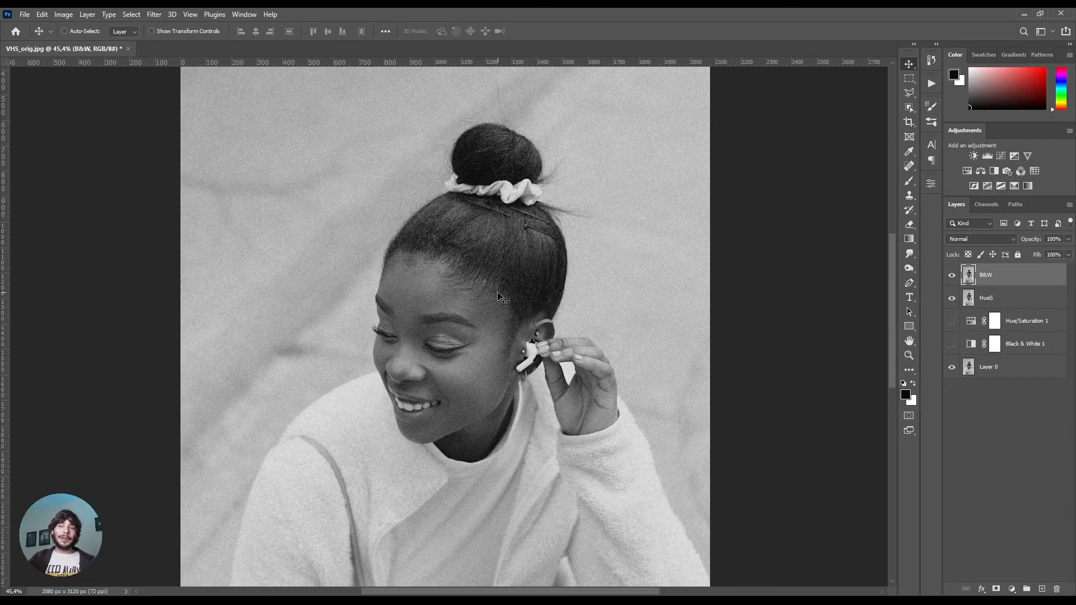